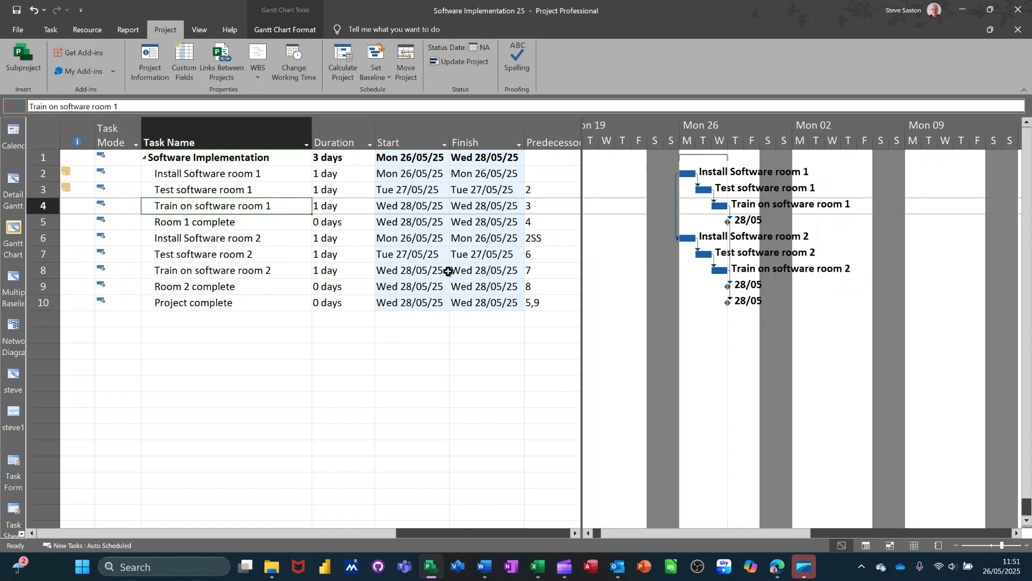
Review the task names, predecessors and assigned resources of the Software Implementation plan.
drag(269, 174, 264, 297)
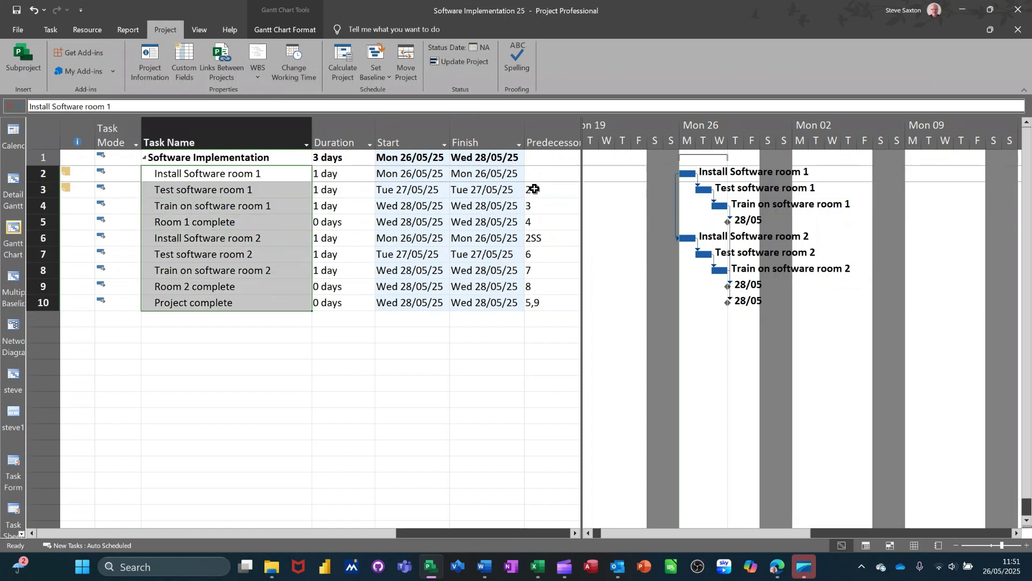
drag(533, 185, 537, 295)
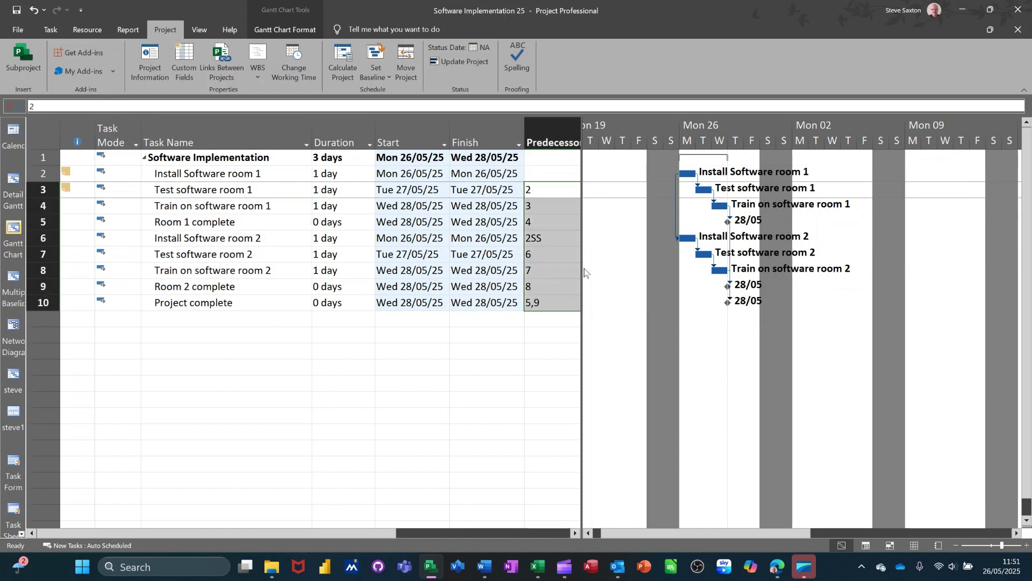
drag(580, 267, 721, 186)
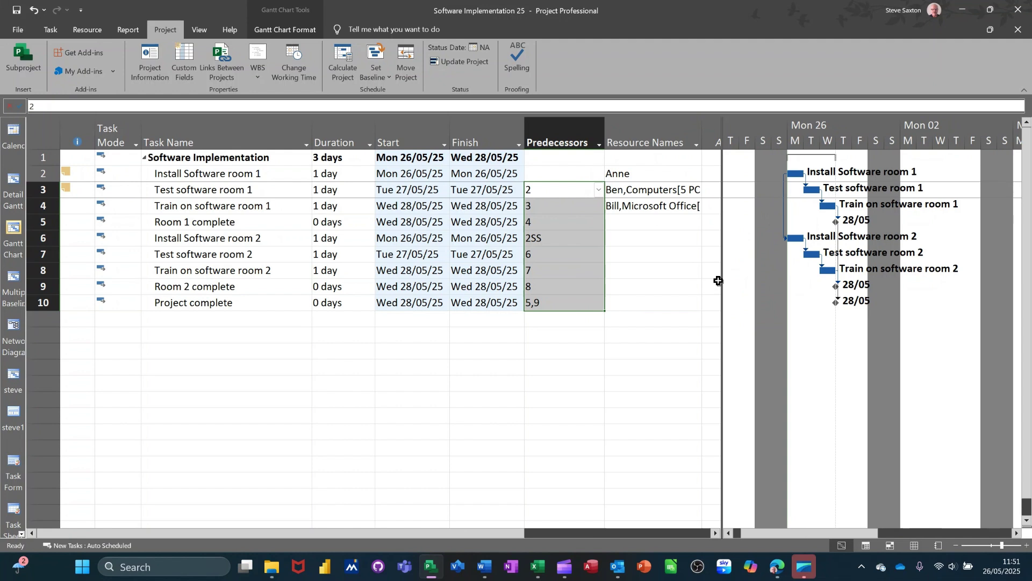
drag(721, 280, 524, 274)
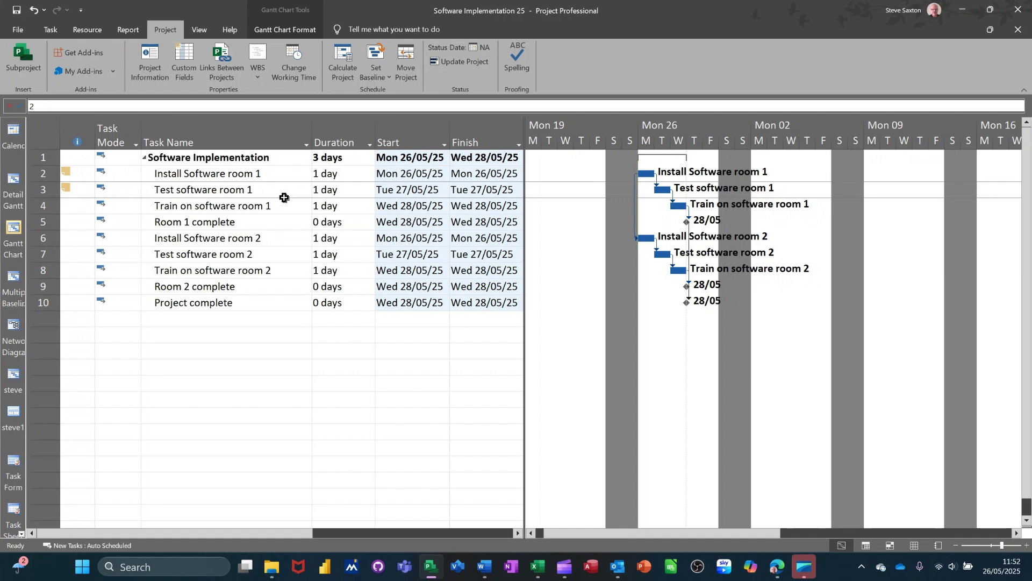
Set the default Baseline for the entire project.
click(189, 192)
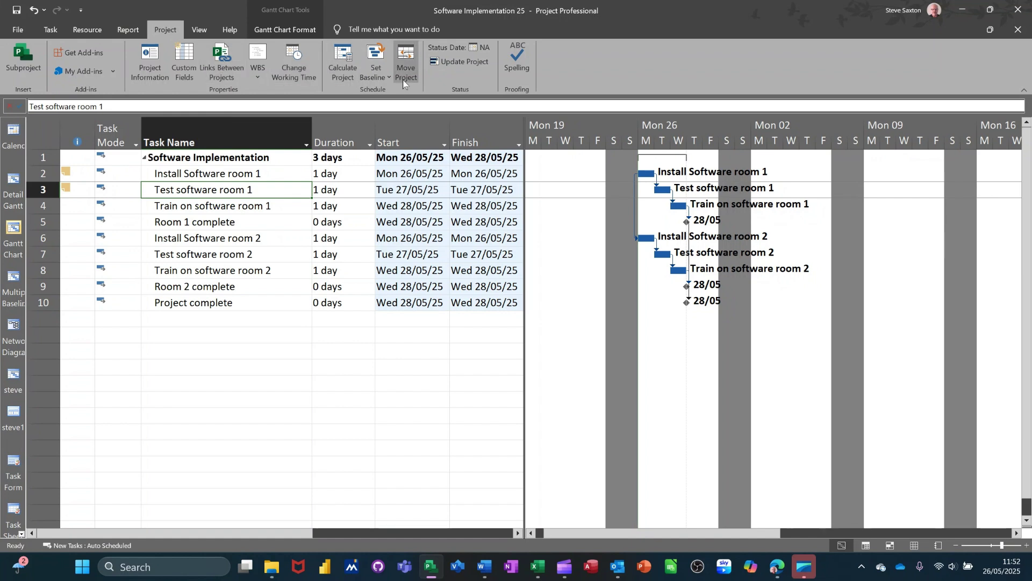
click(383, 74)
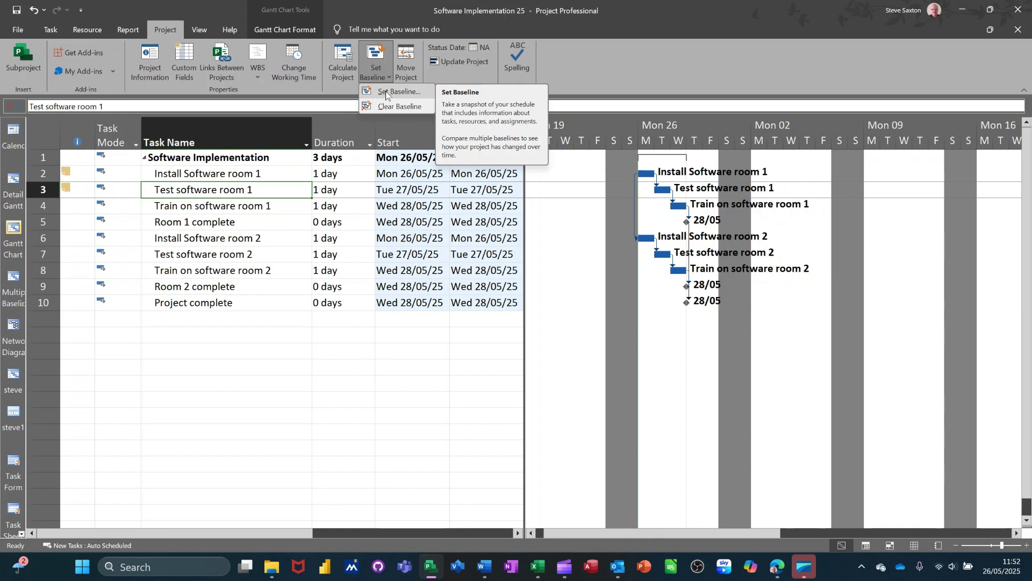
click(386, 91)
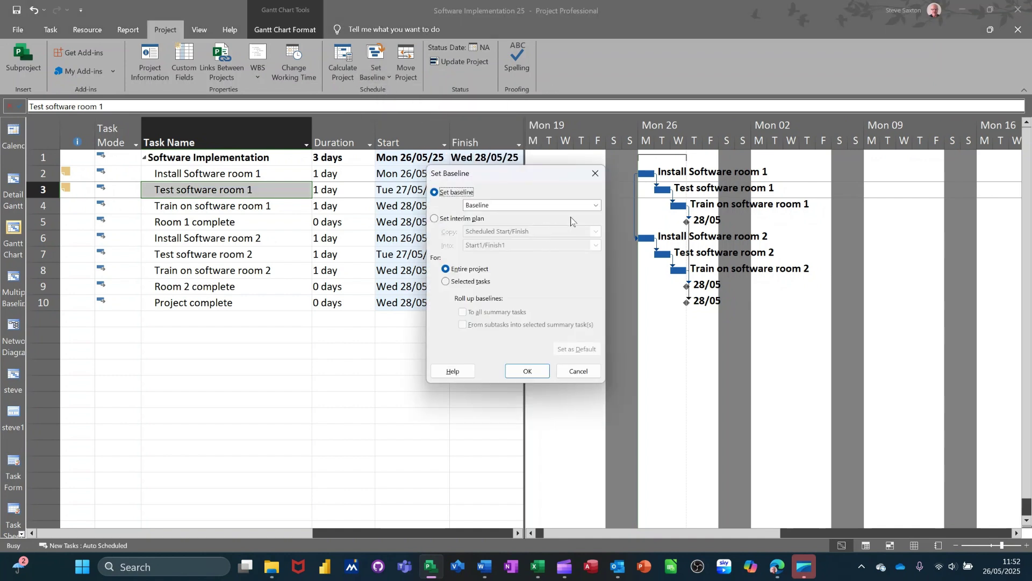
click(596, 207)
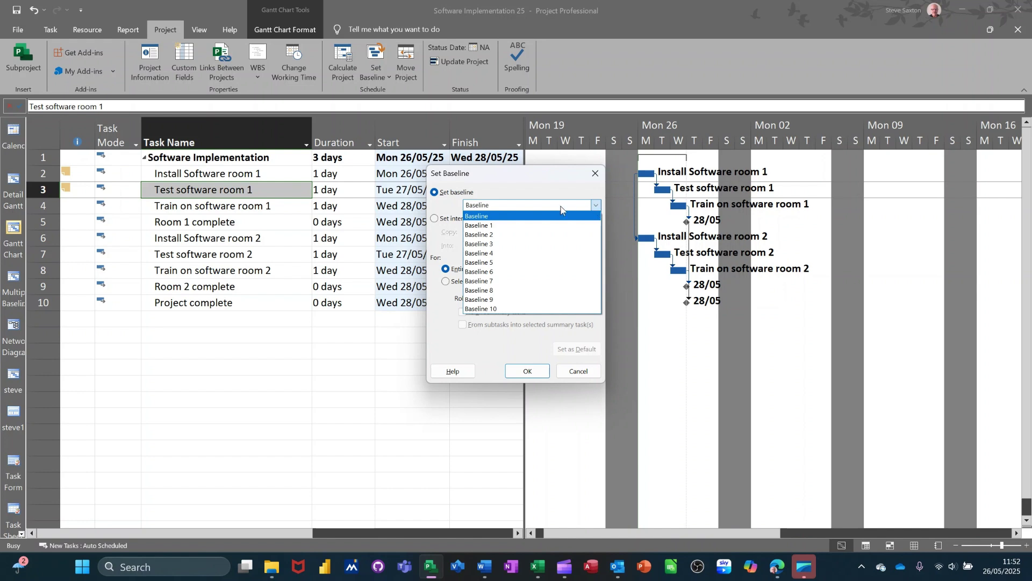
click(525, 216)
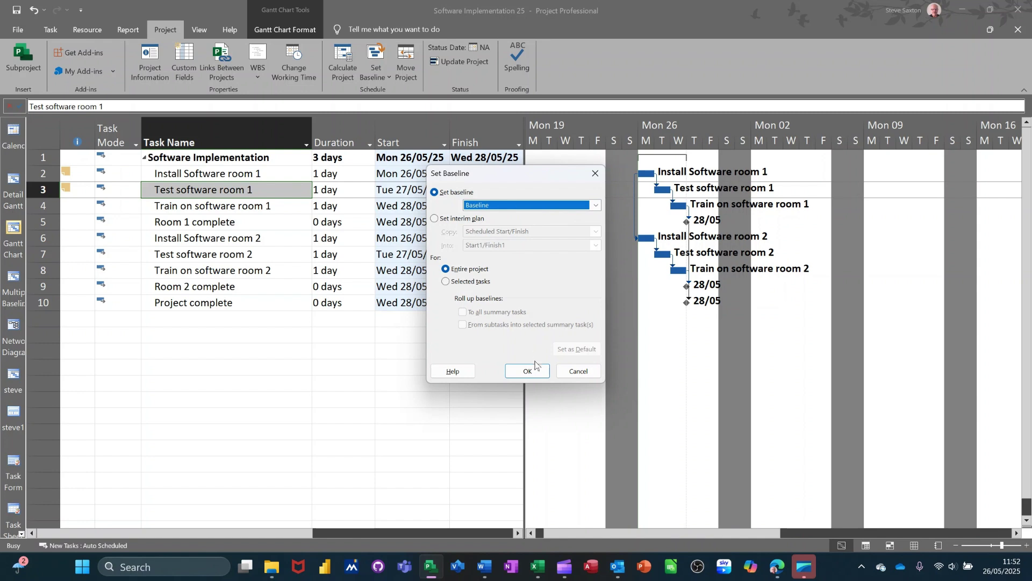
click(523, 373)
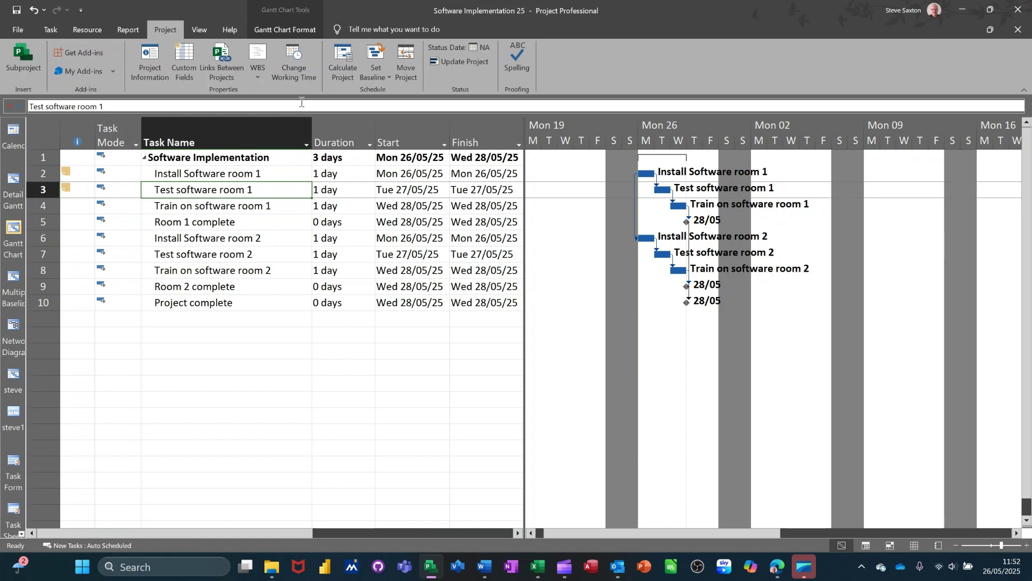
Display the Cost table beside the Gantt chart to review baseline costs against total costs.
click(199, 29)
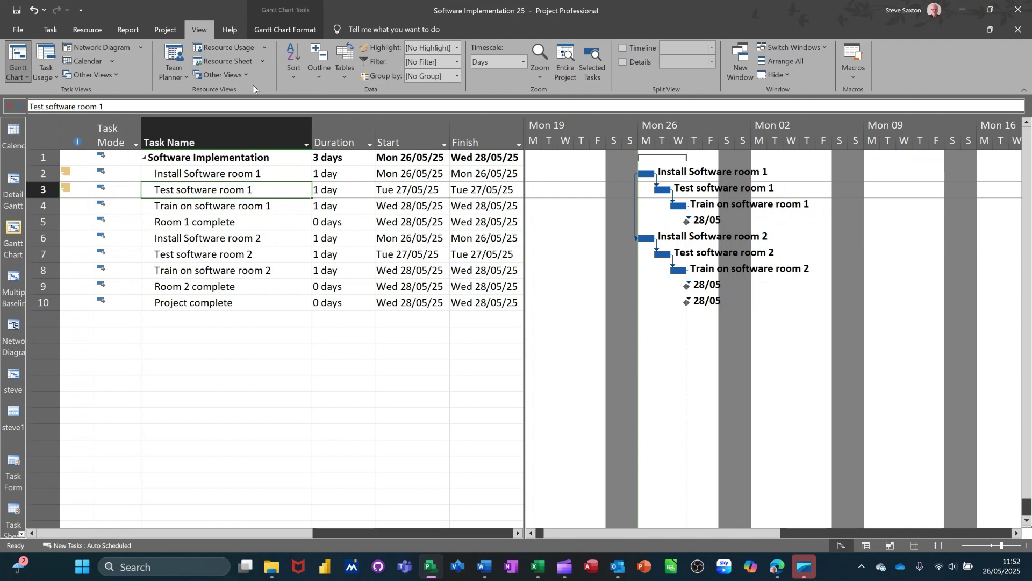
click(344, 79)
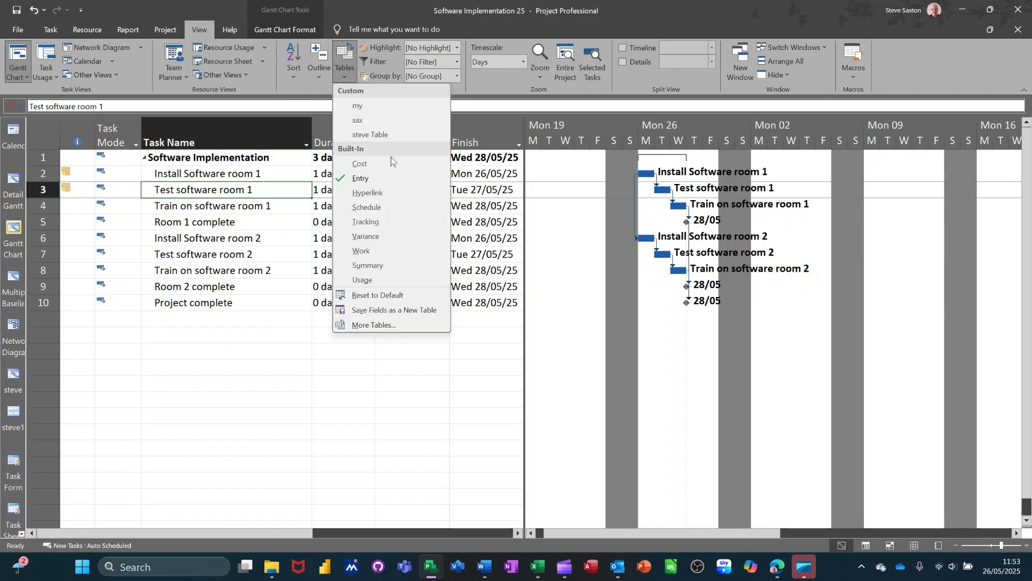
click(377, 164)
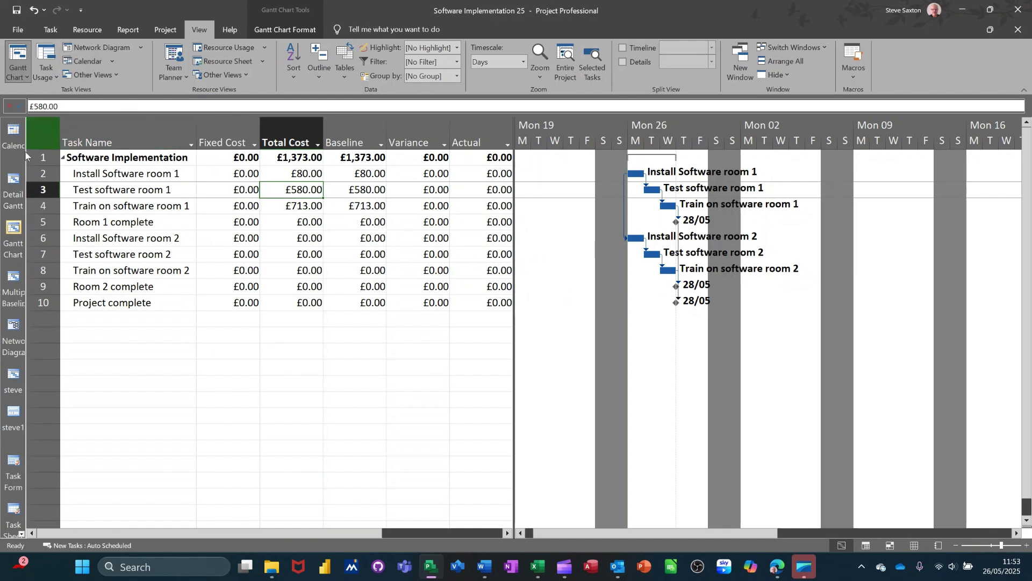
Hide the View Bar and show it again.
right_click(4, 437)
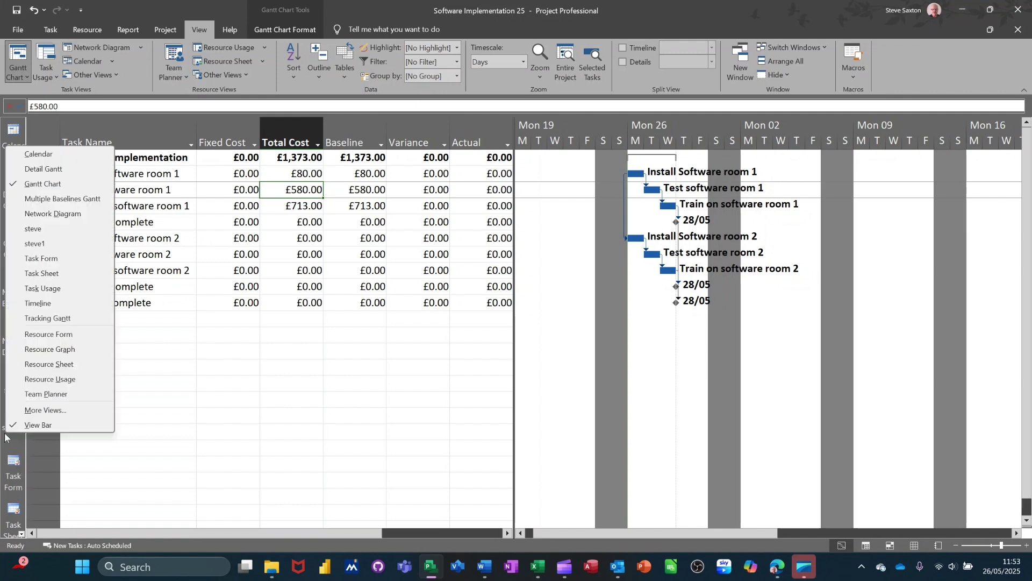
click(34, 425)
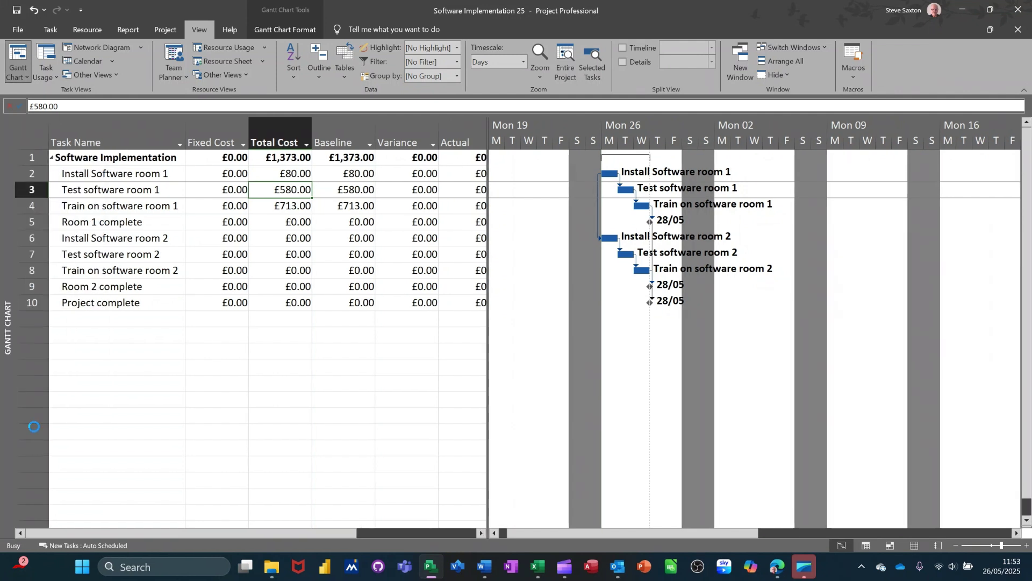
right_click(6, 397)
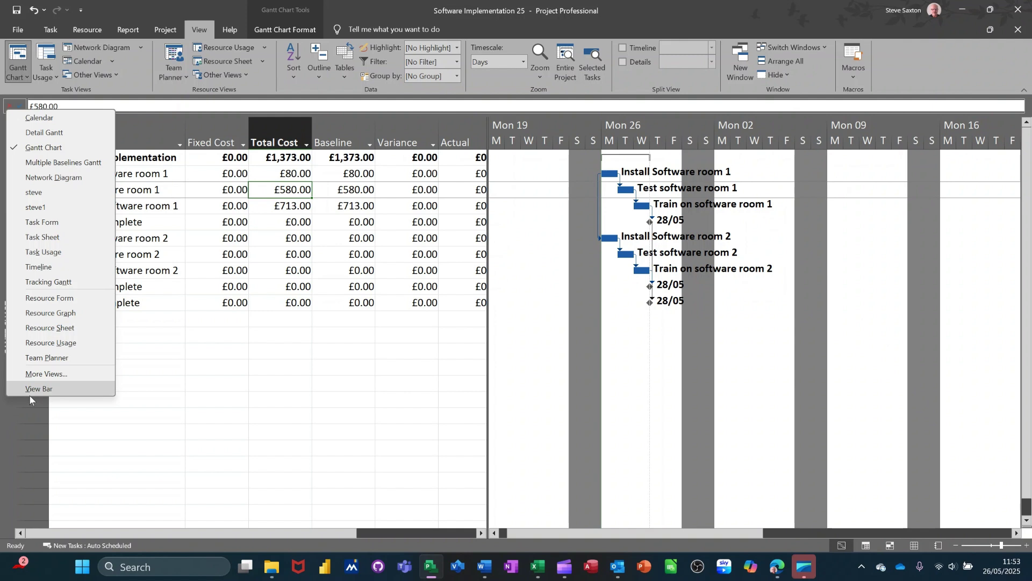
click(30, 390)
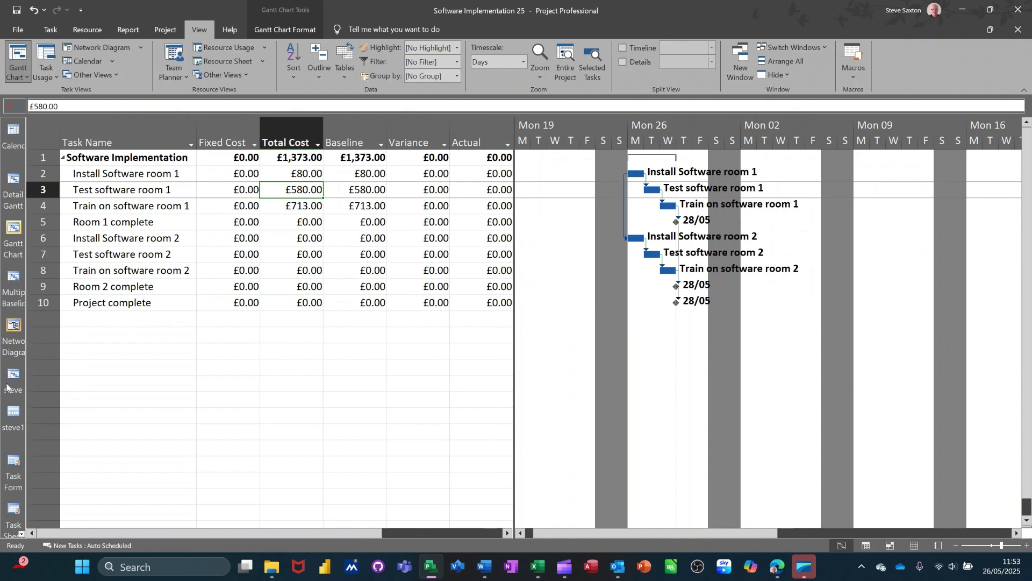
Switch to the Tracking Gantt view and bring the bar of the Train on software room 1 task into view.
click(10, 415)
right_click(9, 435)
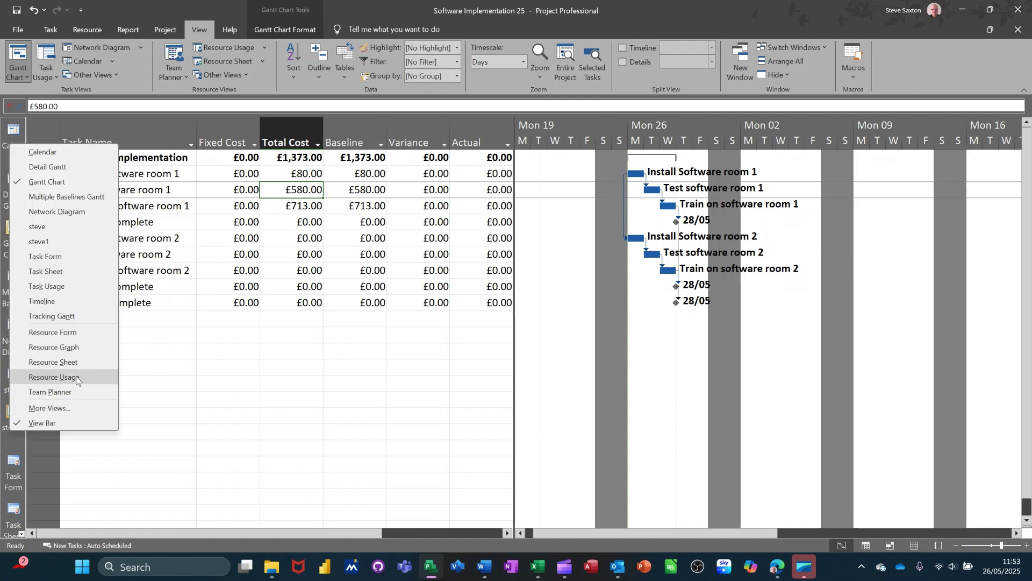
click(50, 316)
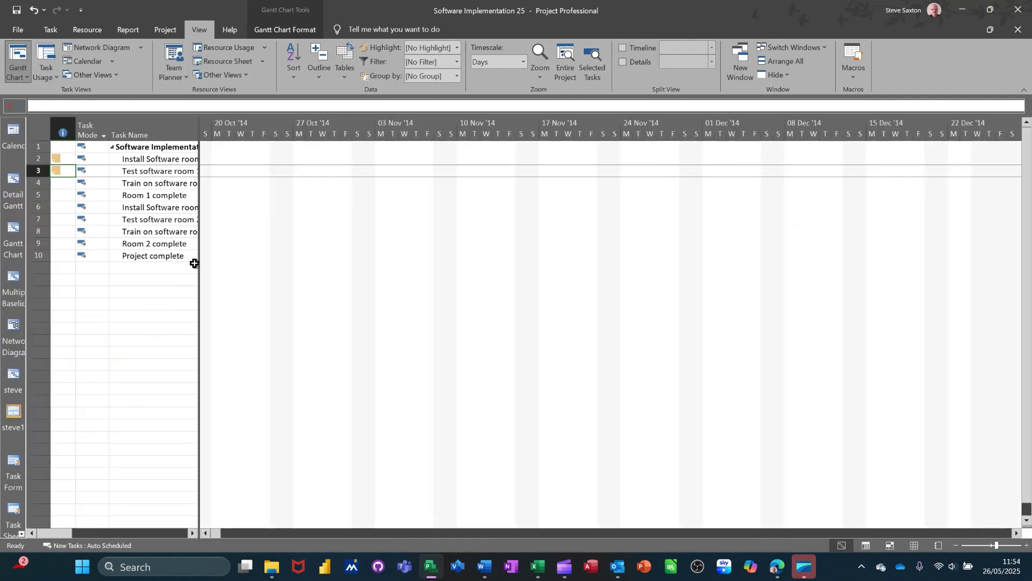
drag(199, 266, 467, 295)
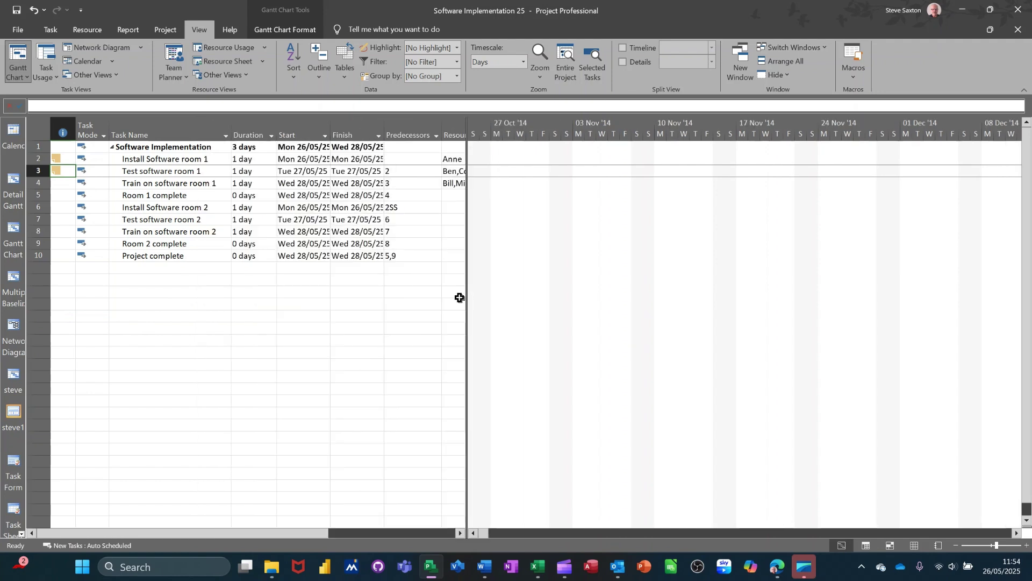
click(188, 182)
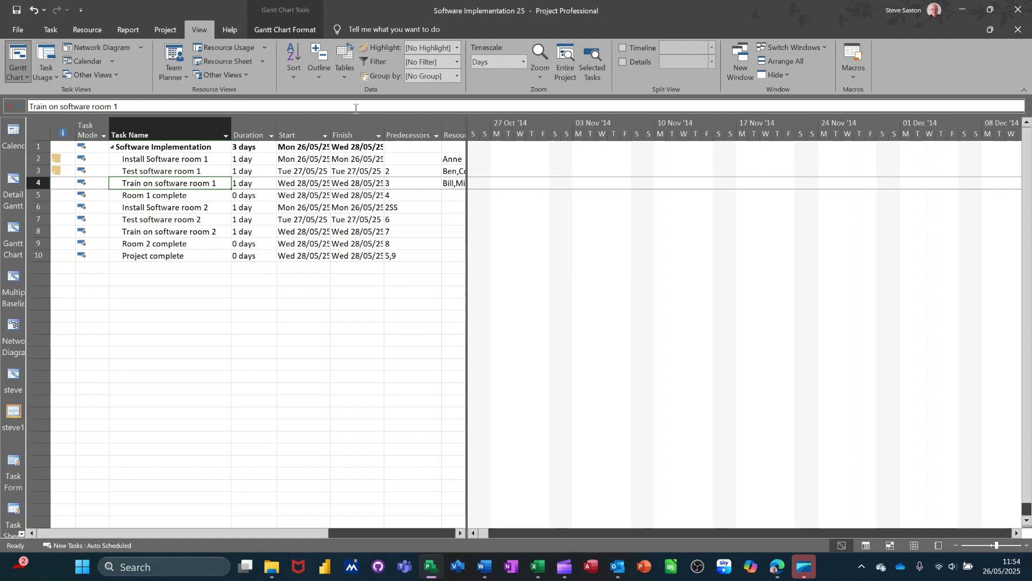
click(54, 30)
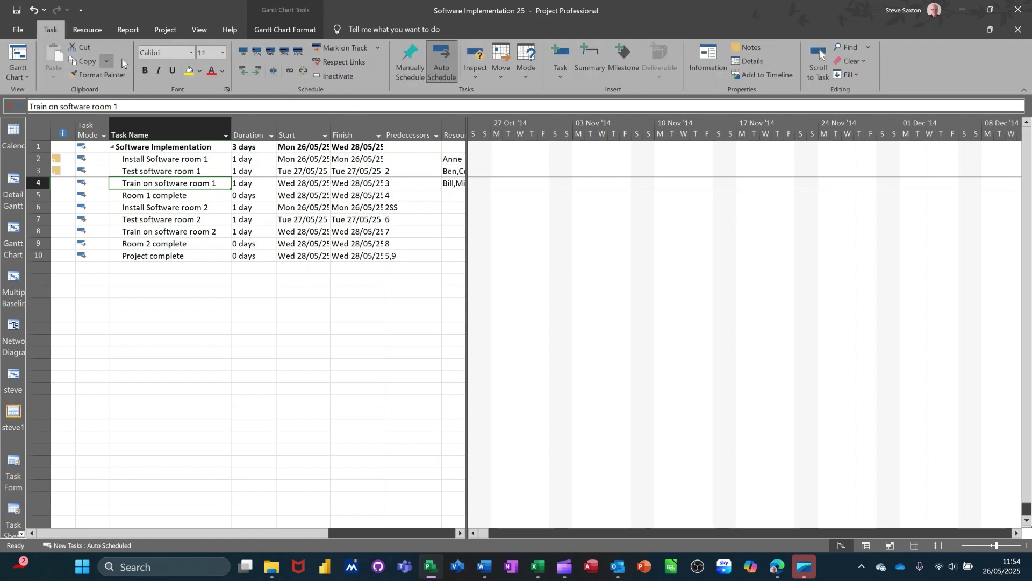
click(819, 59)
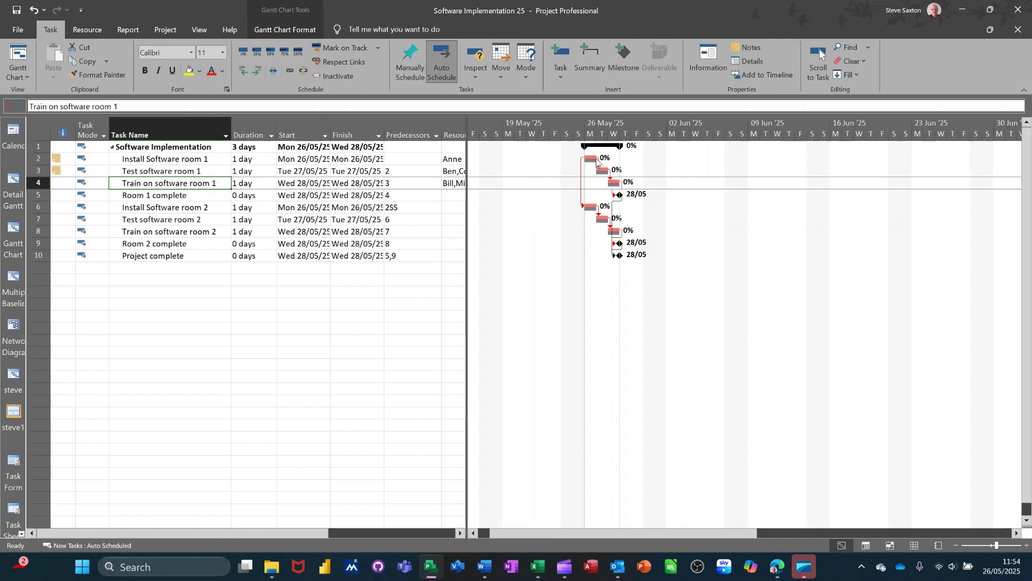
Turn the Critical Tasks bar formatting off and back on in the Tracking Gantt.
click(297, 31)
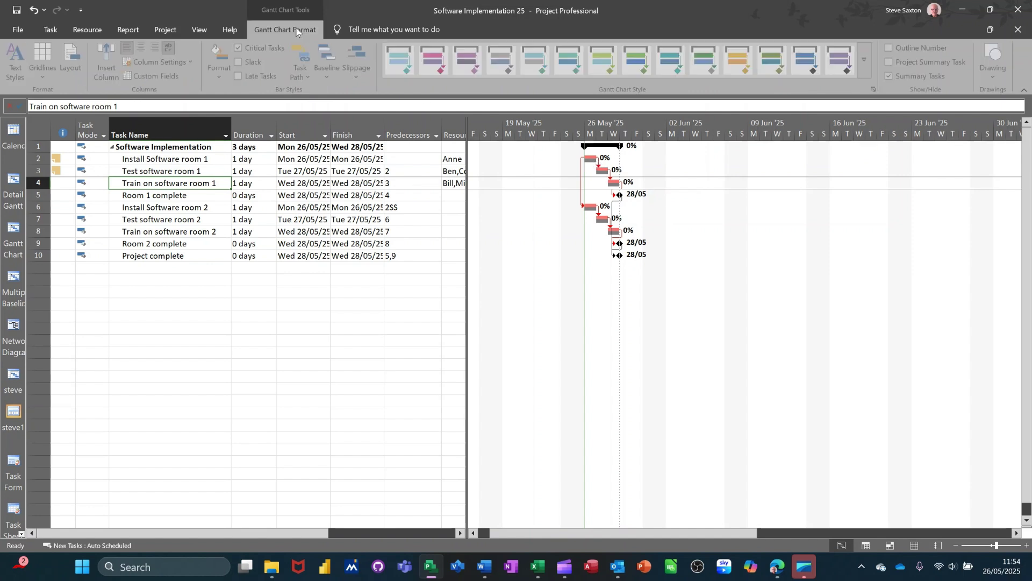
click(240, 48)
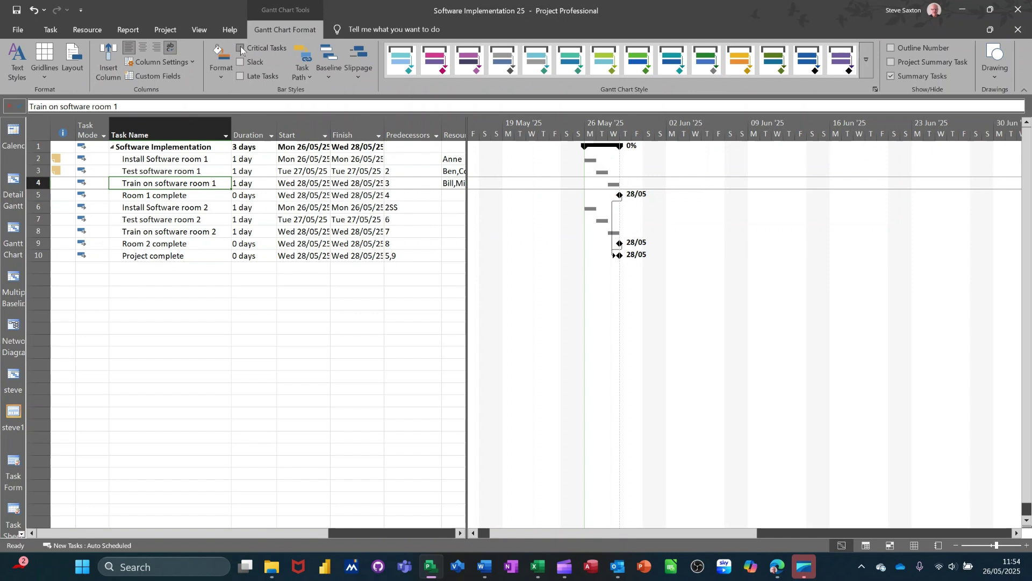
click(241, 47)
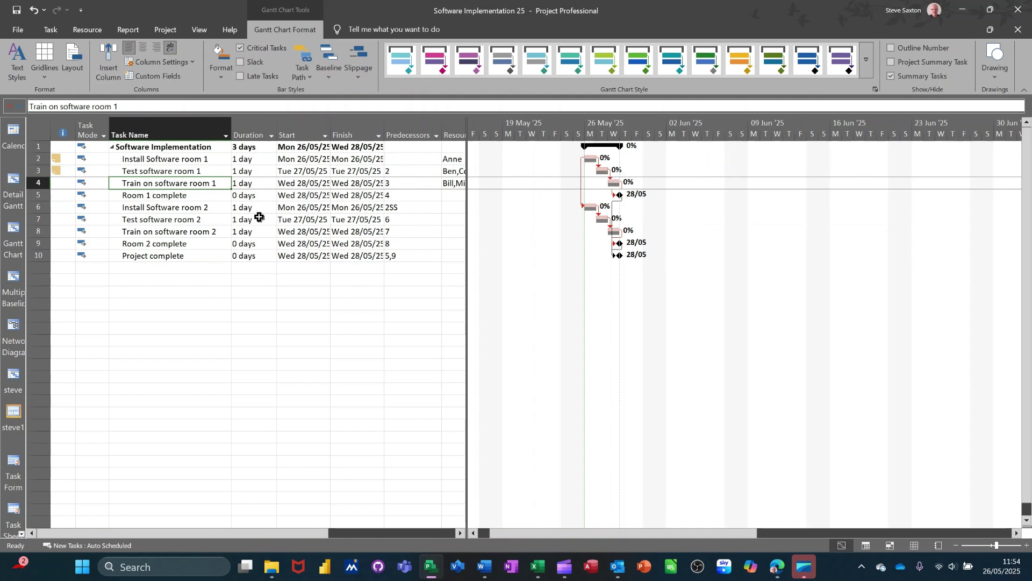
Apply the Tracking table to the Tracking Gantt and remove its Phys. % Comp. column.
click(193, 32)
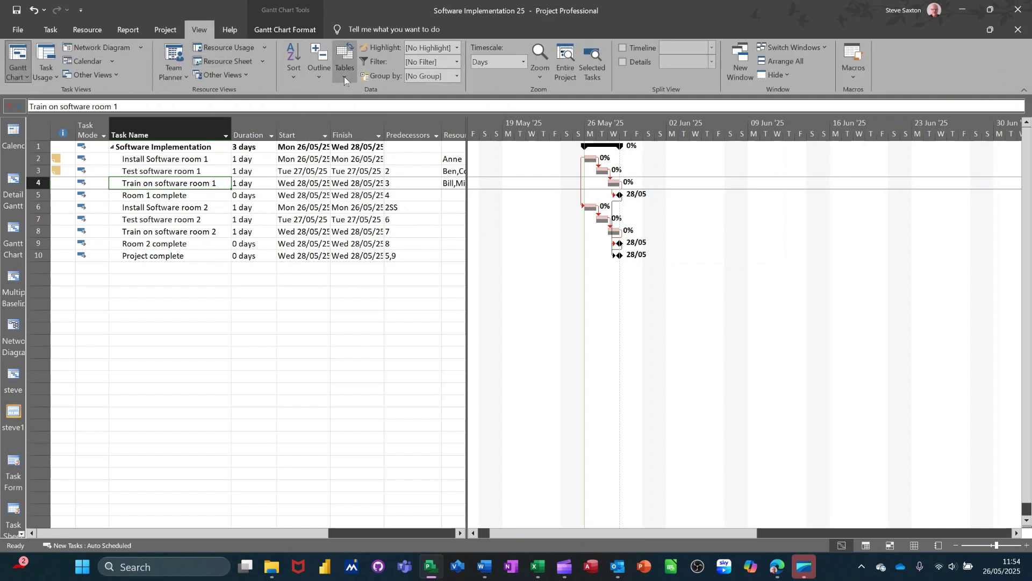
click(344, 76)
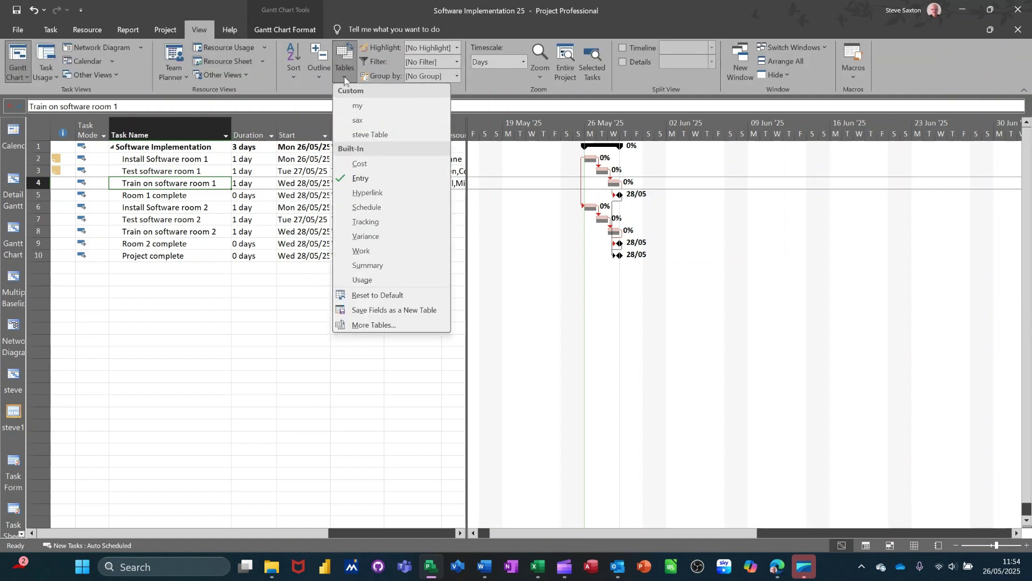
click(382, 222)
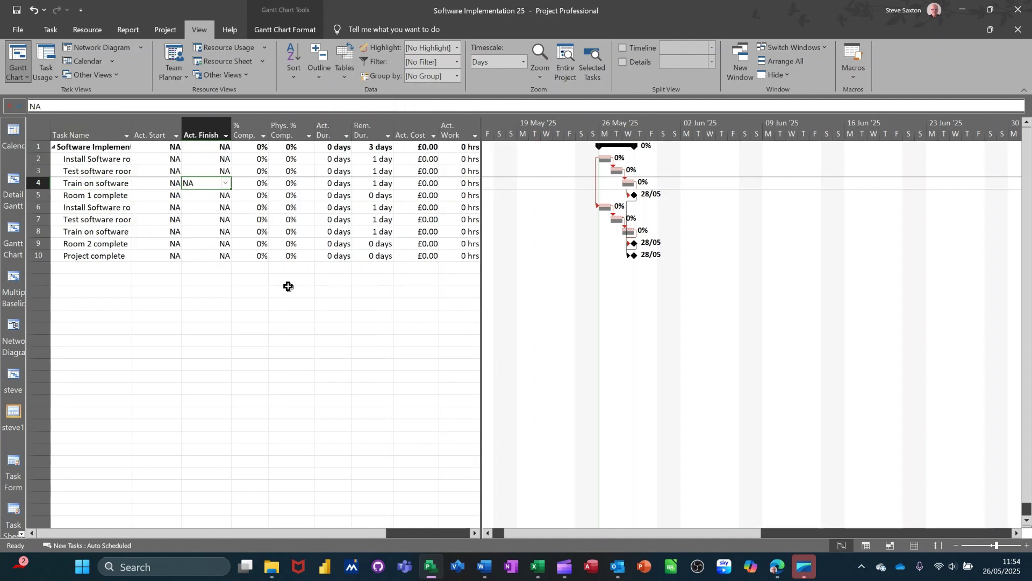
drag(486, 294, 551, 293)
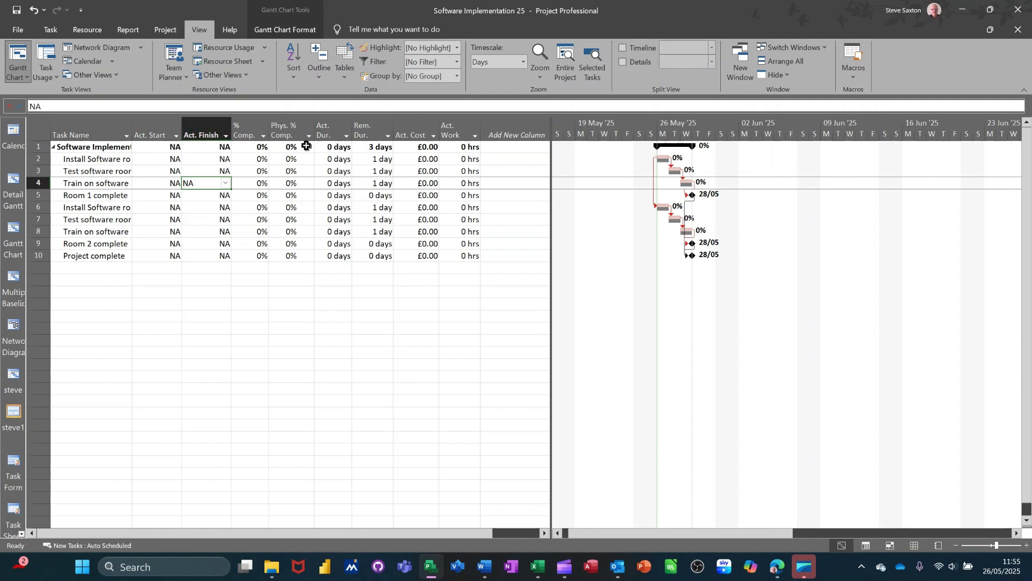
click(281, 134)
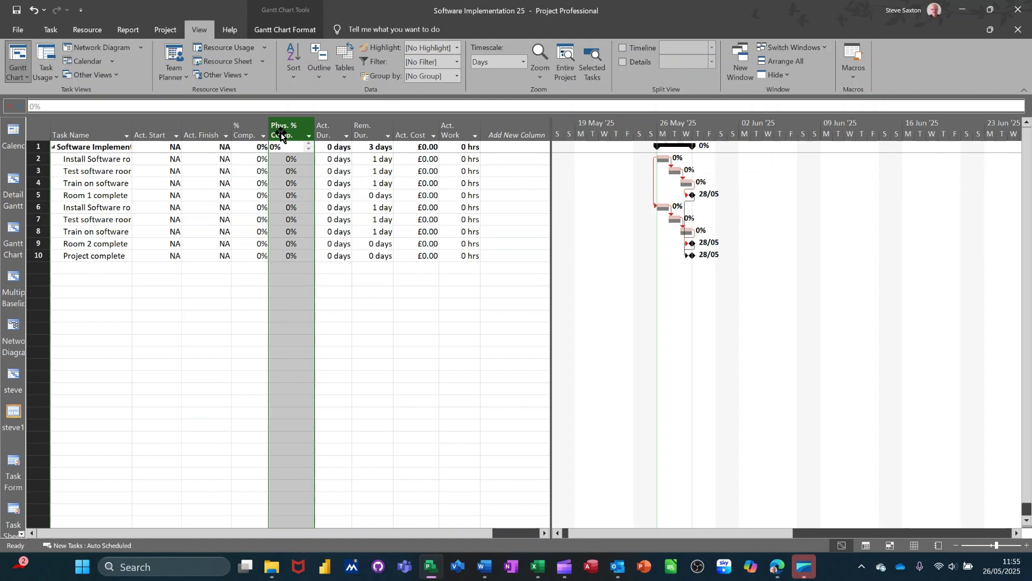
key(Delete)
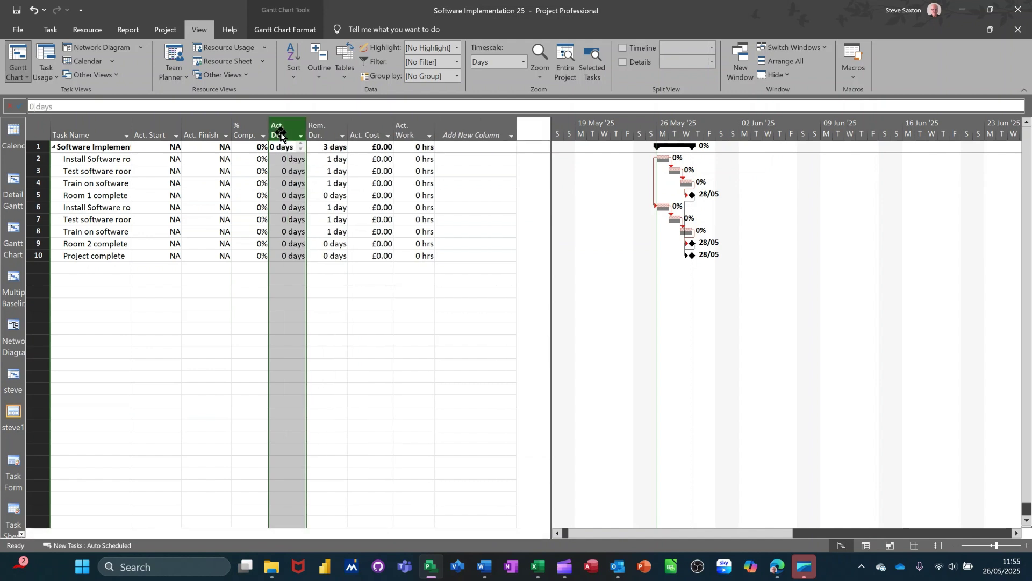
Insert a Baseline Start column before the Act. Start column.
right_click(158, 129)
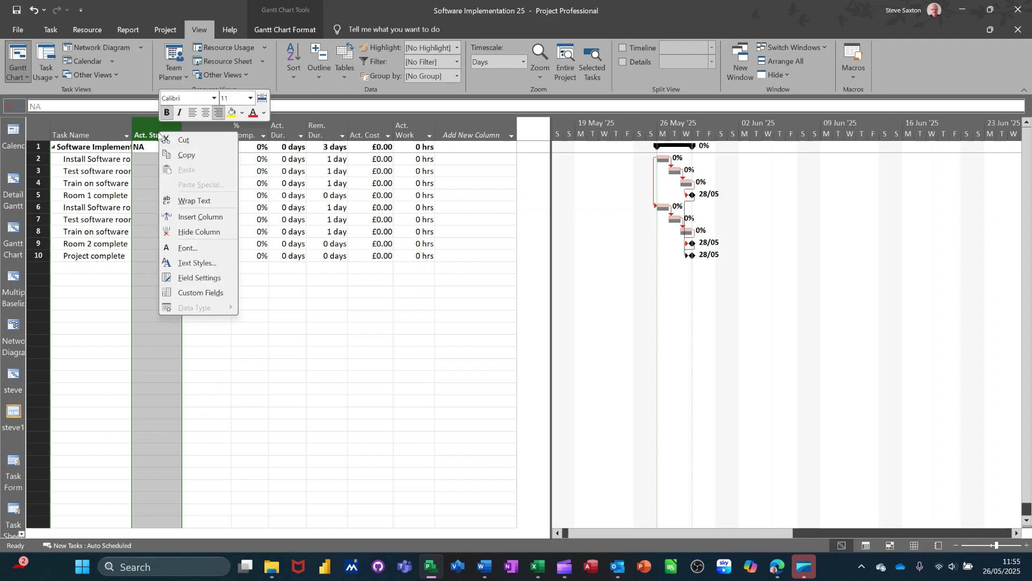
click(192, 216)
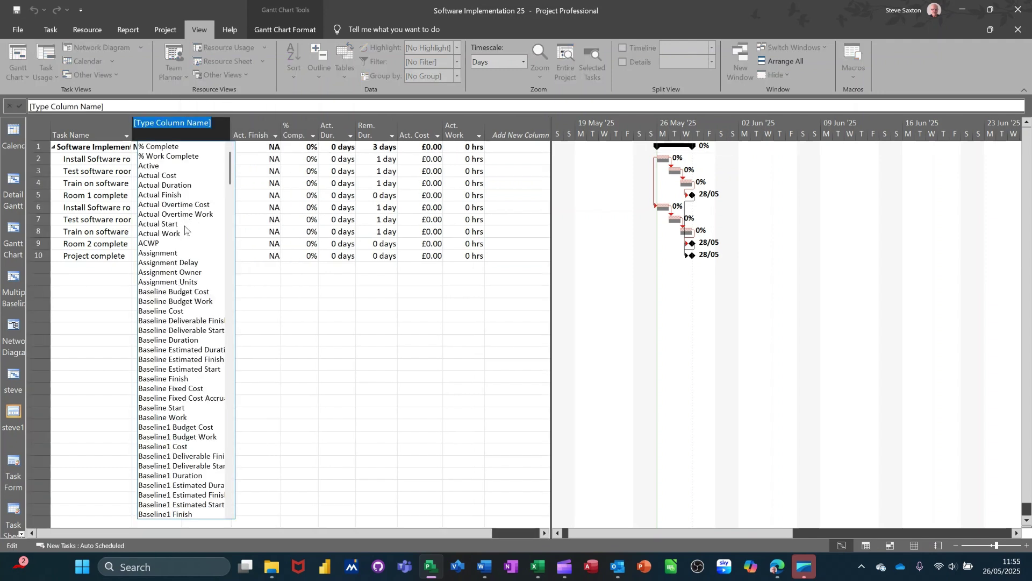
scroll(188, 258, down, 1)
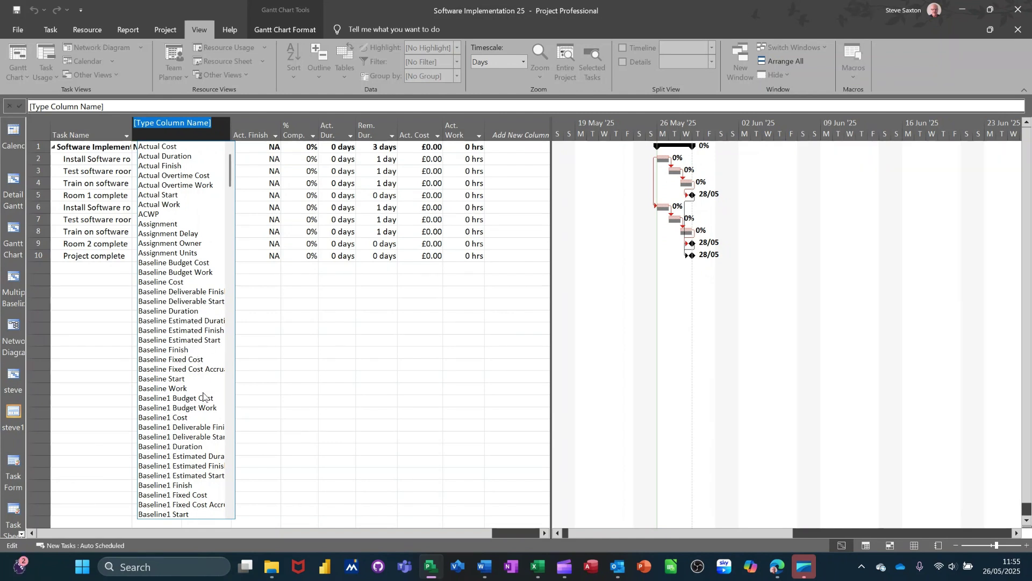
click(171, 380)
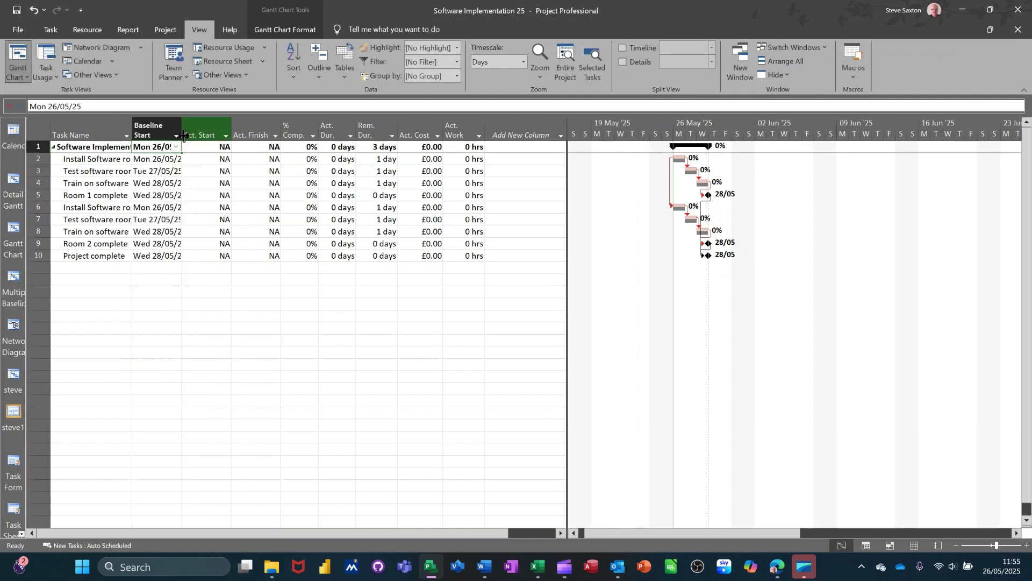
Insert a Baseline Finish column before the Act. Finish column.
click(247, 133)
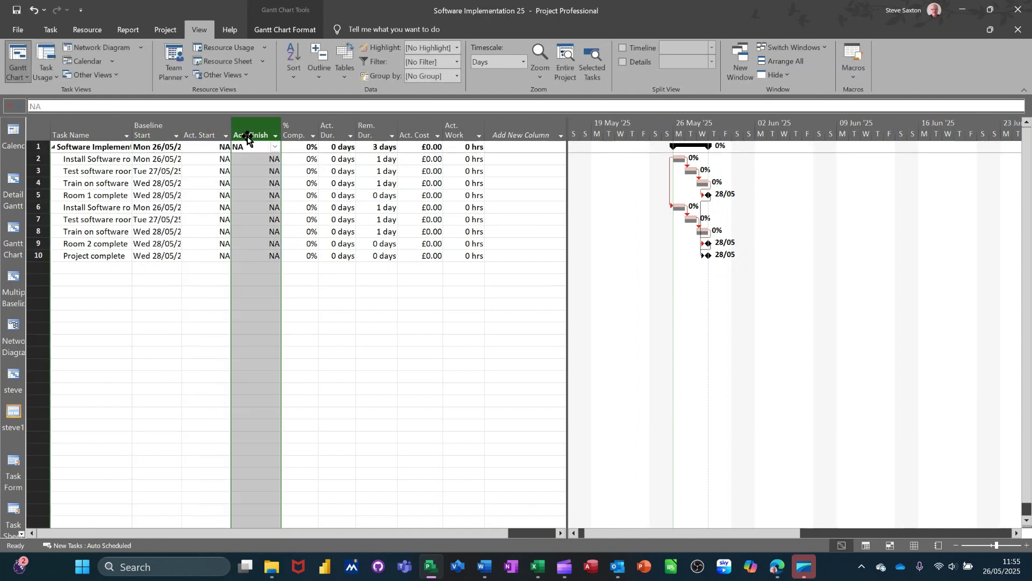
right_click(247, 134)
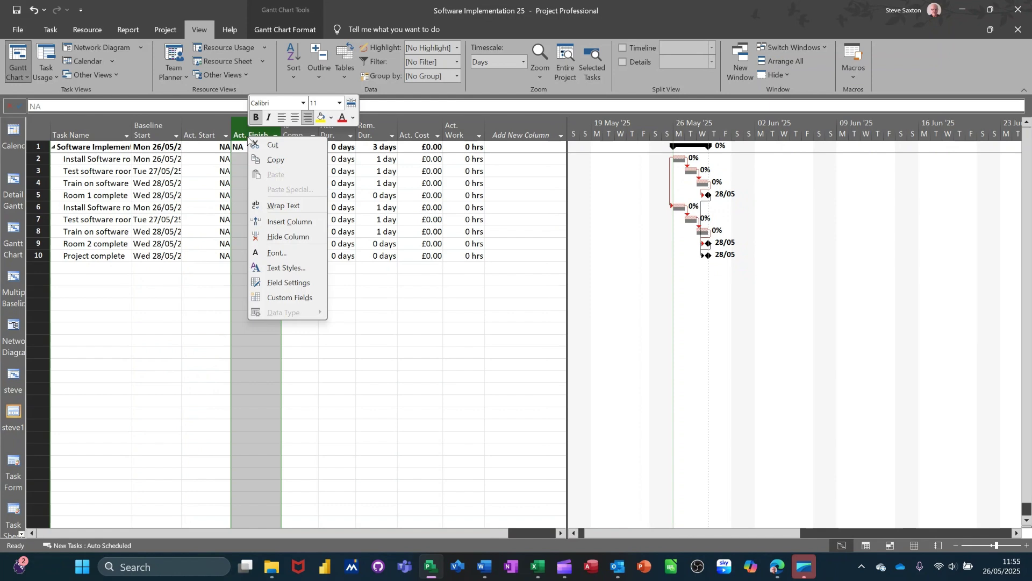
click(269, 225)
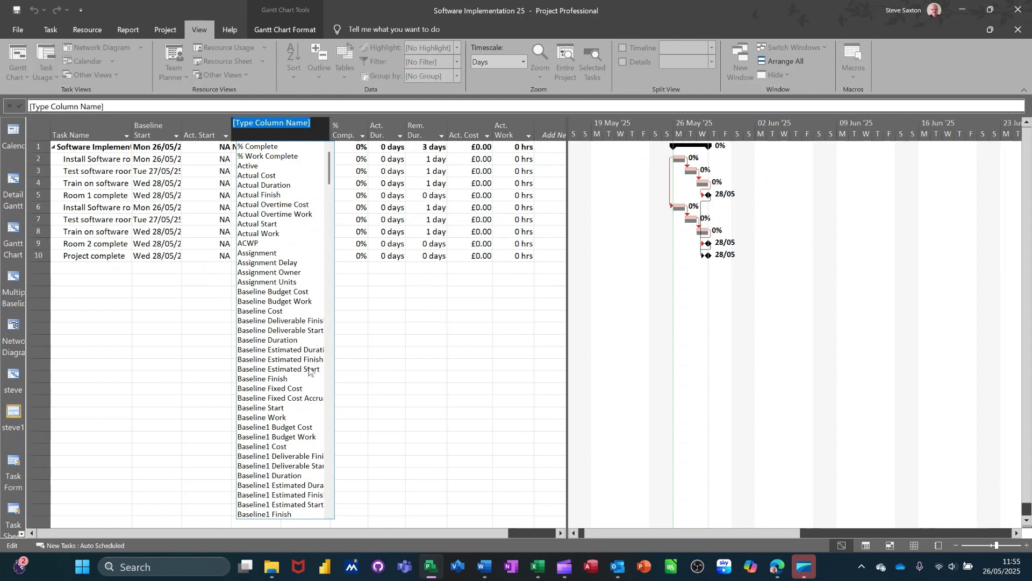
click(264, 380)
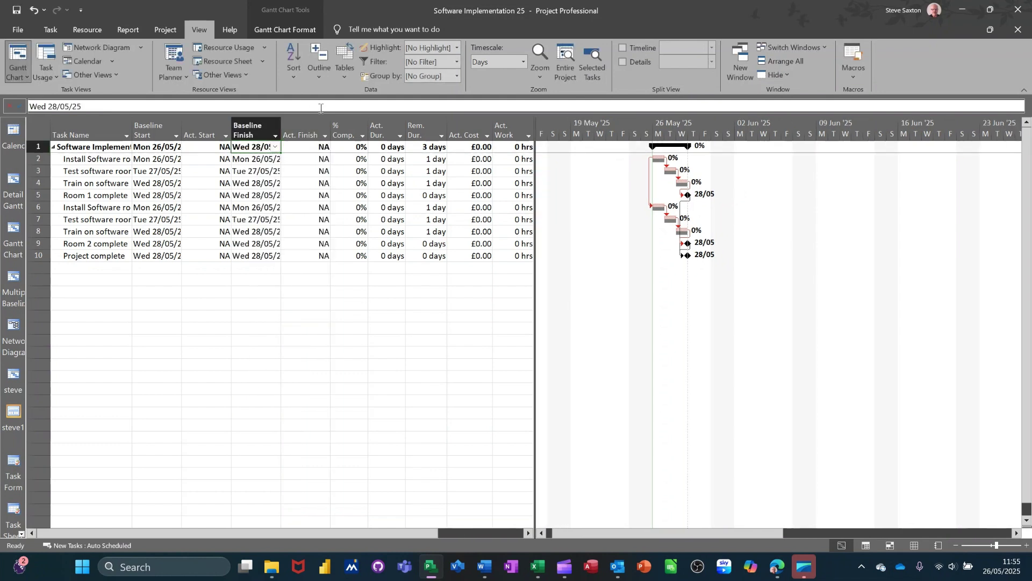
Insert a Baseline Duration column before the % Comp. column.
right_click(337, 130)
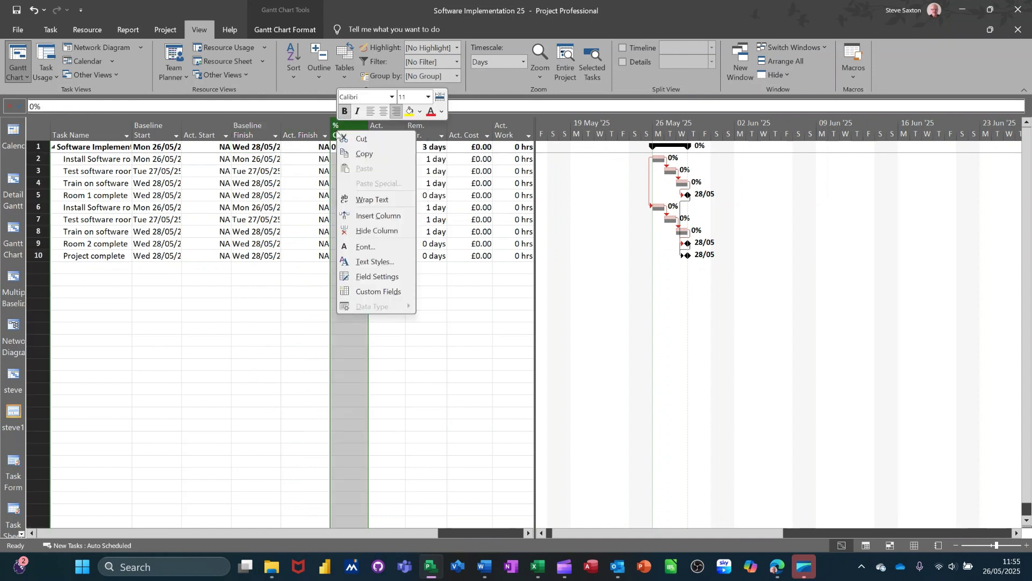
click(350, 218)
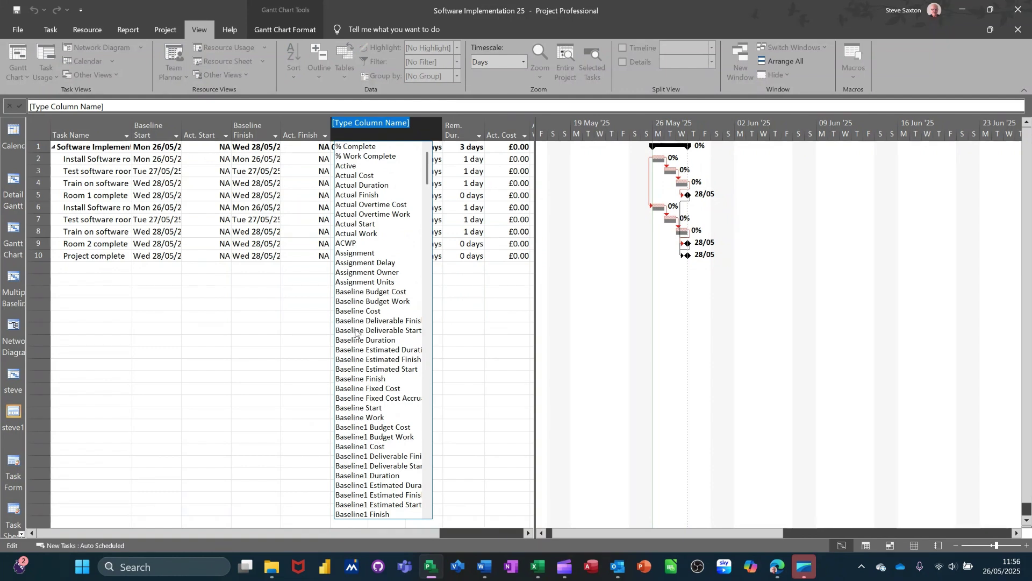
click(352, 340)
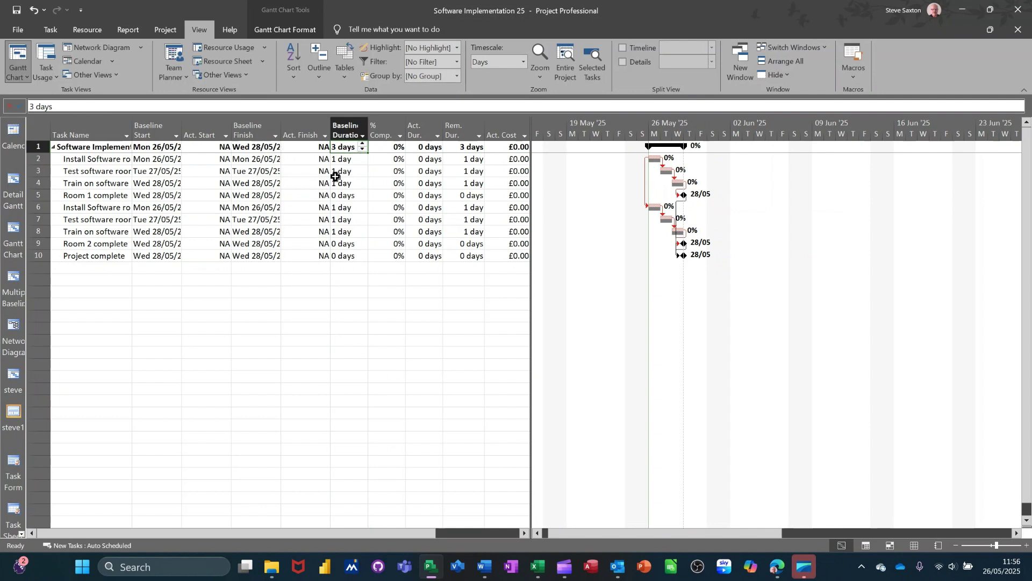
Reorder the table so Baseline Start, Baseline Finish and Baseline Duration sit together, followed by Act. Start and Act. Finish.
click(352, 122)
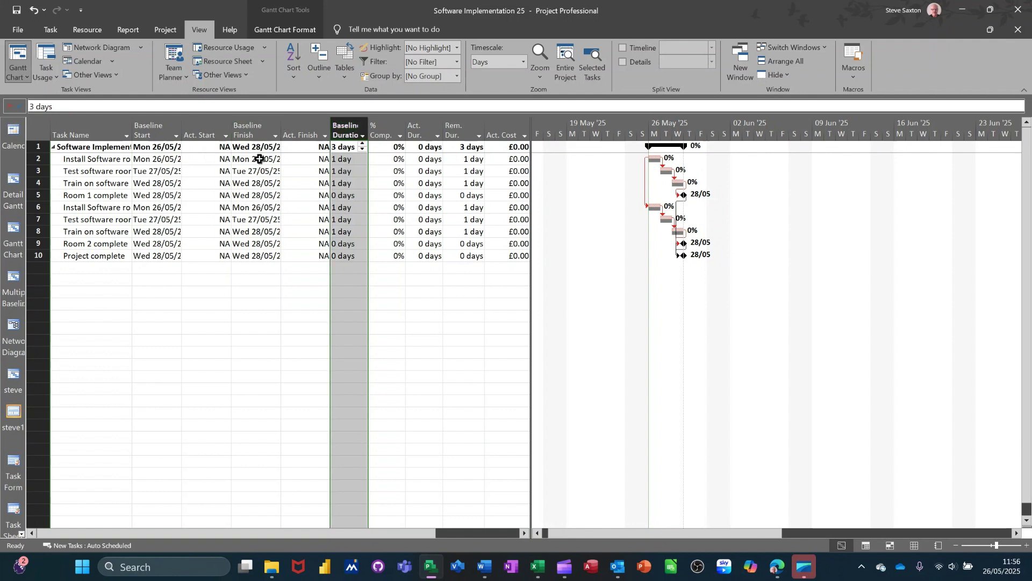
click(199, 129)
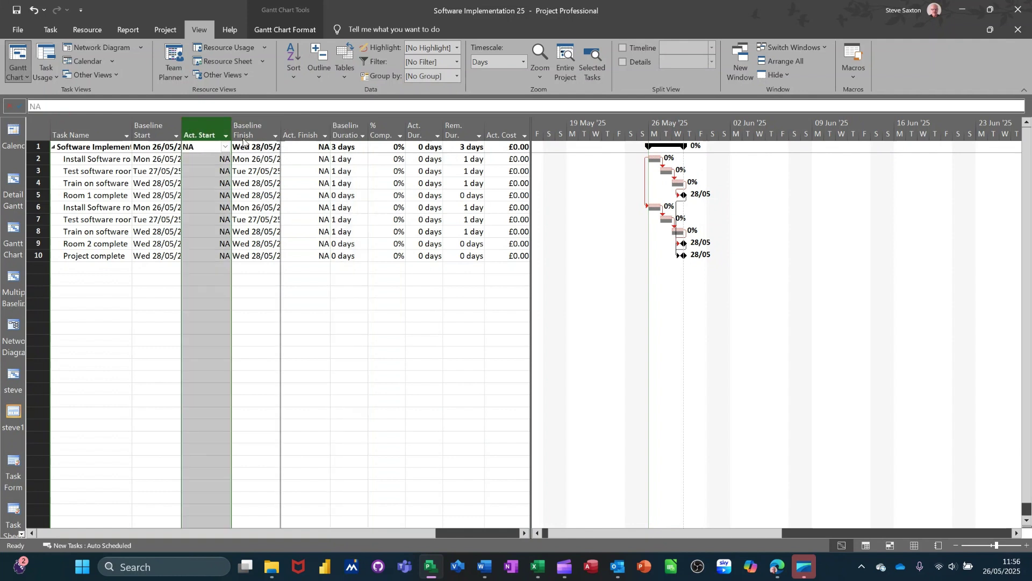
drag(254, 134, 258, 137)
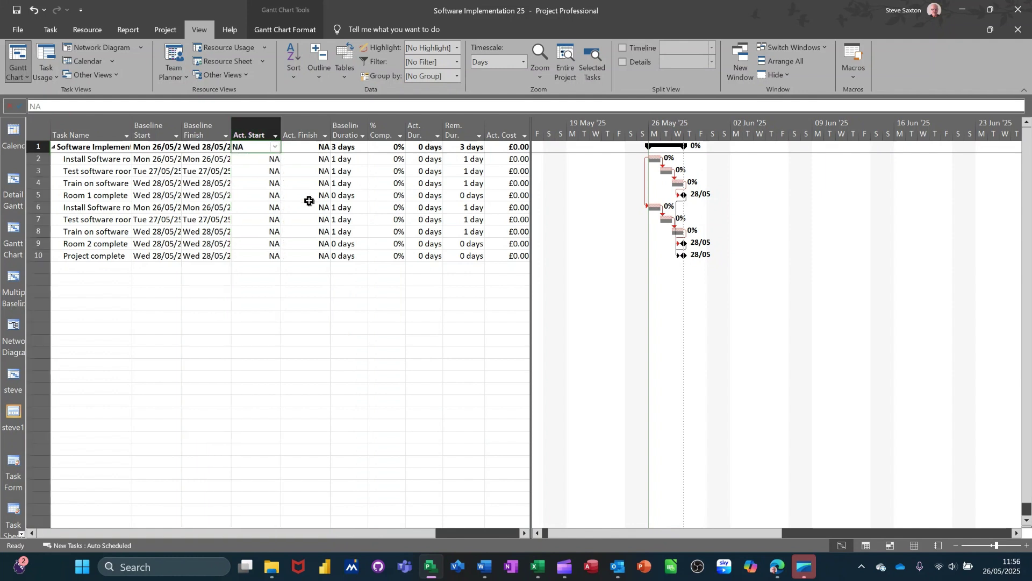
click(342, 127)
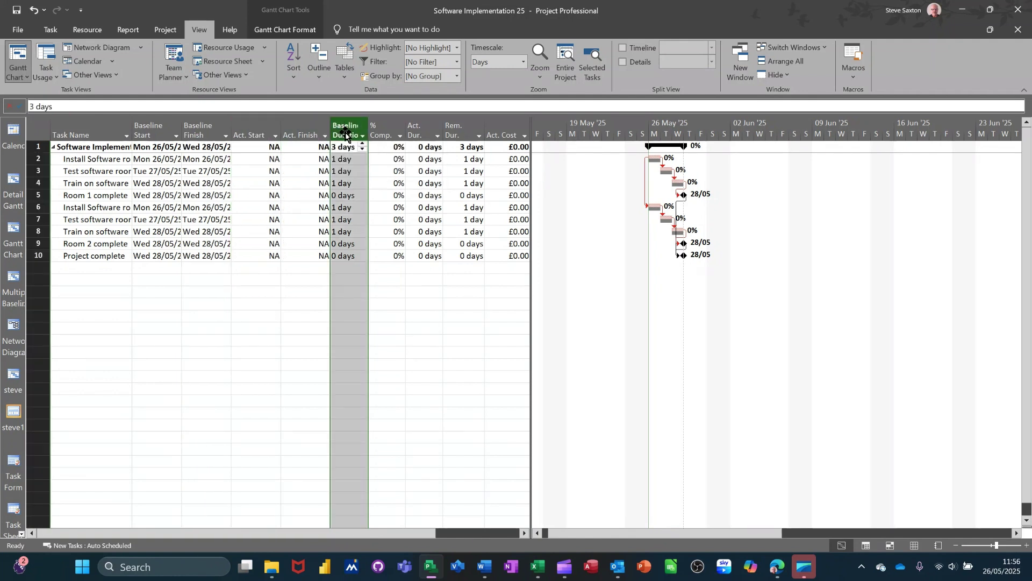
drag(342, 127, 231, 138)
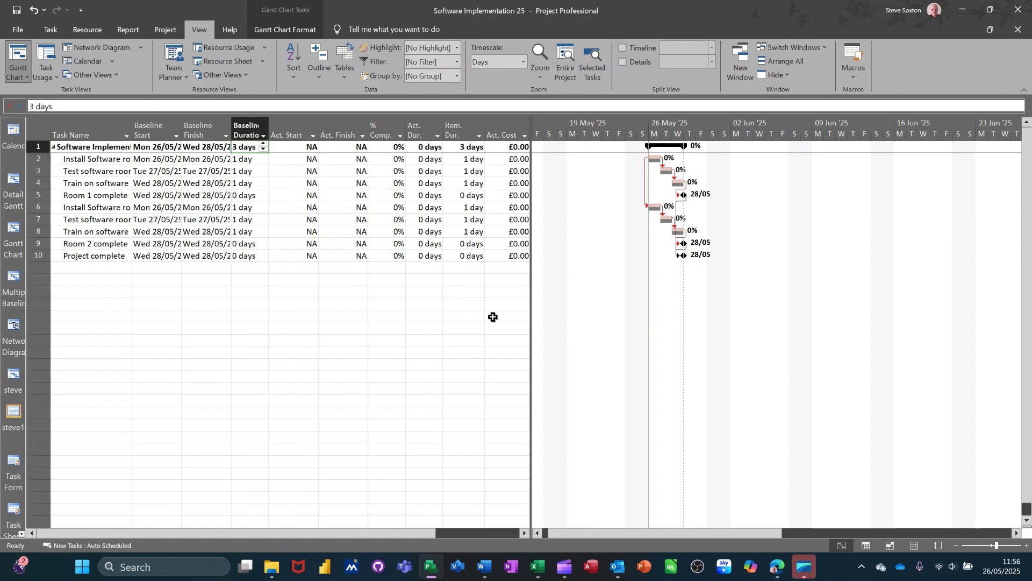
Widen the table area to reveal the Act. Work column and fit the Task Name column to its contents.
drag(530, 304, 585, 300)
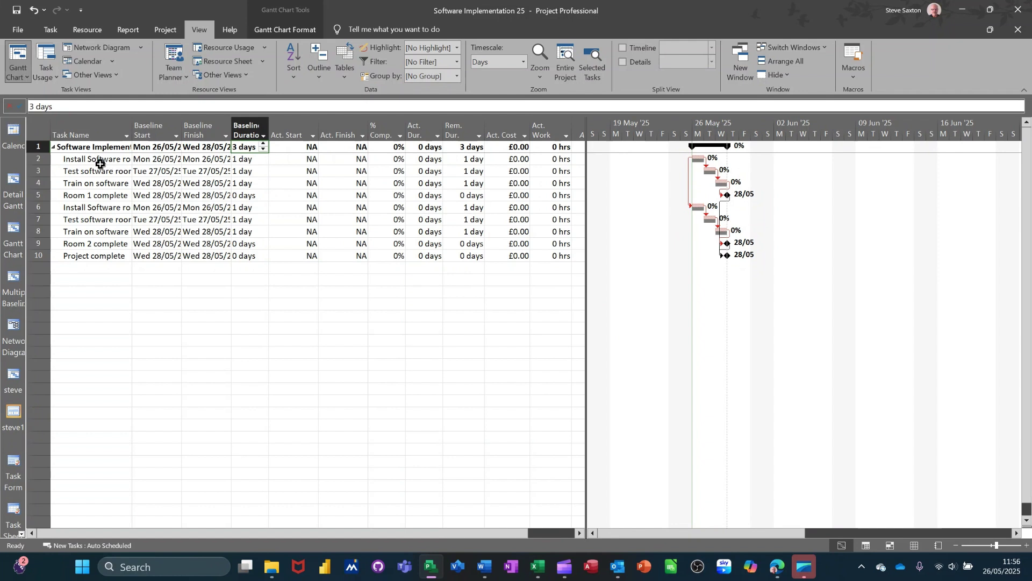
double_click(130, 134)
Set the actual duration of Install Software room 1 to 2 days and fit the Act. Start column to its dates.
click(87, 159)
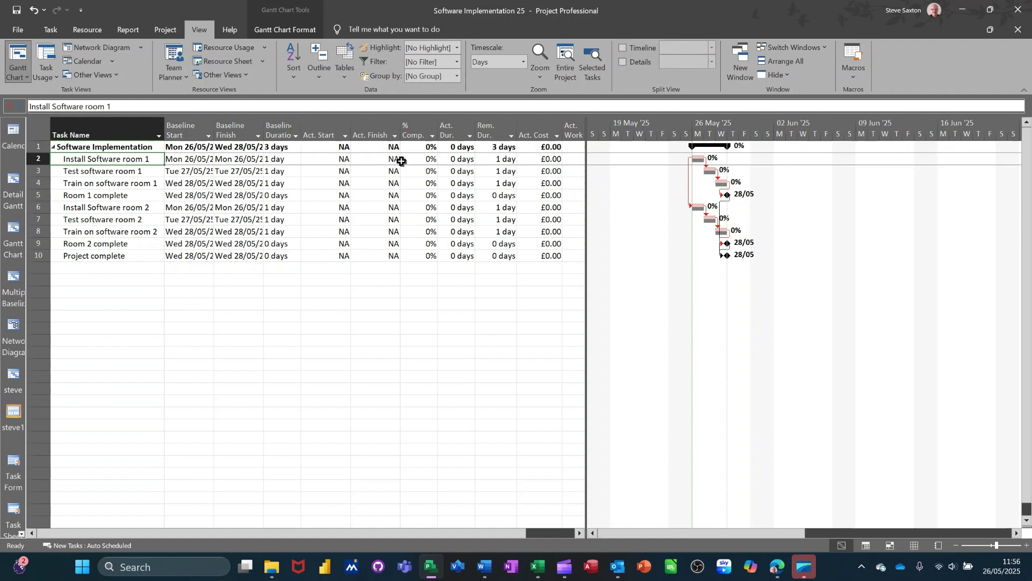
click(456, 161)
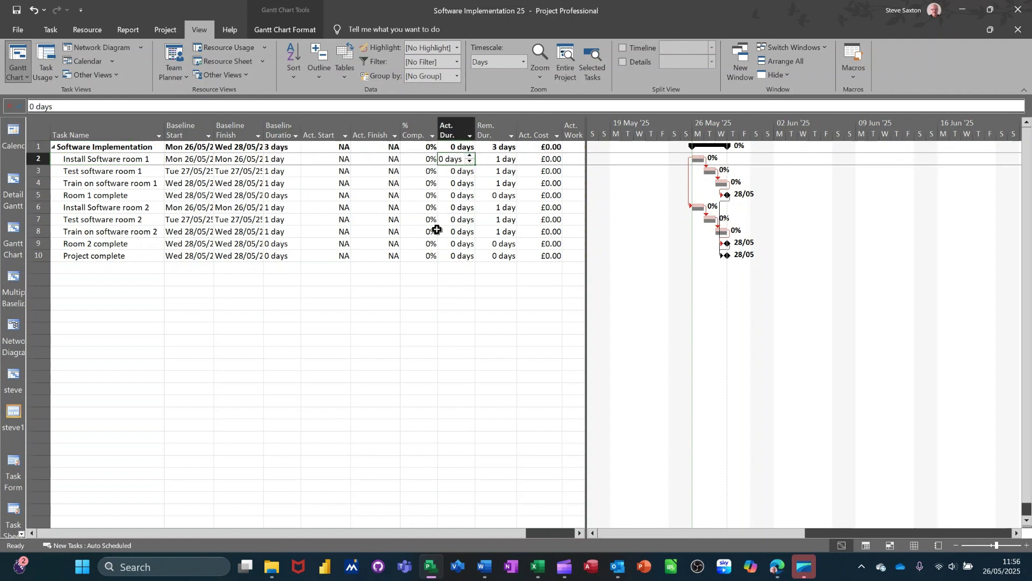
text(2)
click(454, 220)
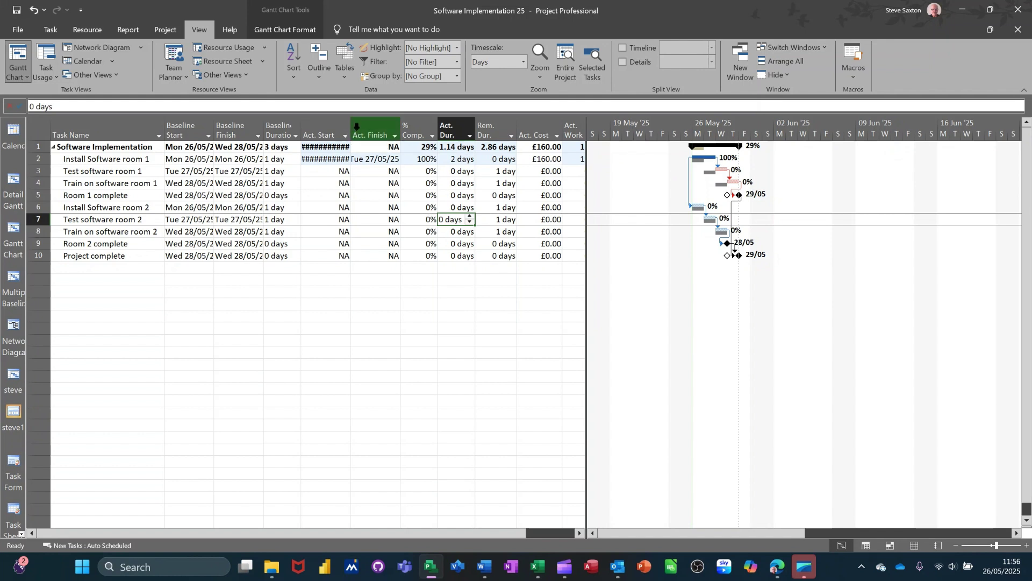
double_click(351, 129)
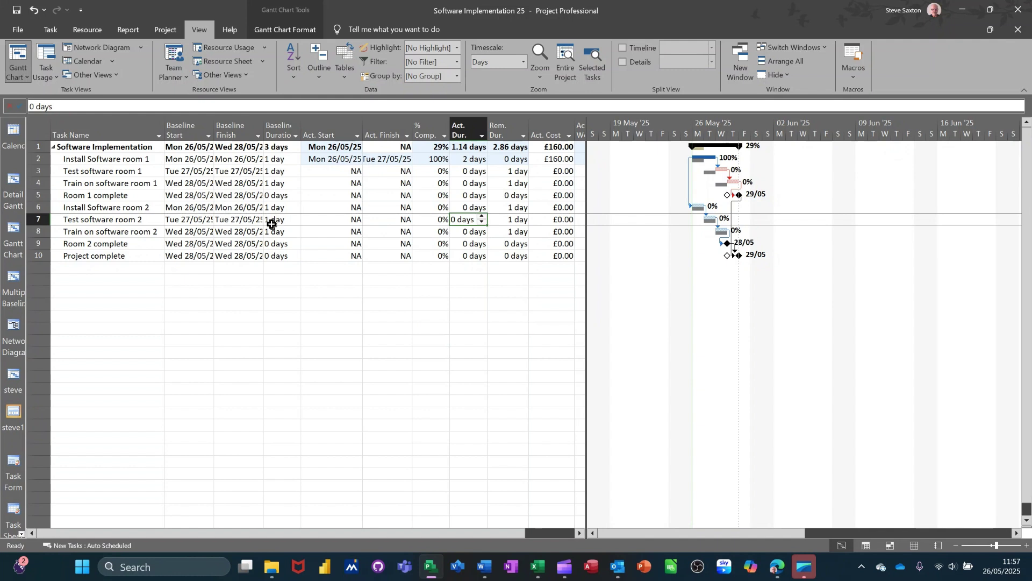
Set the actual duration of Install Software room 2 to 2 days.
click(137, 209)
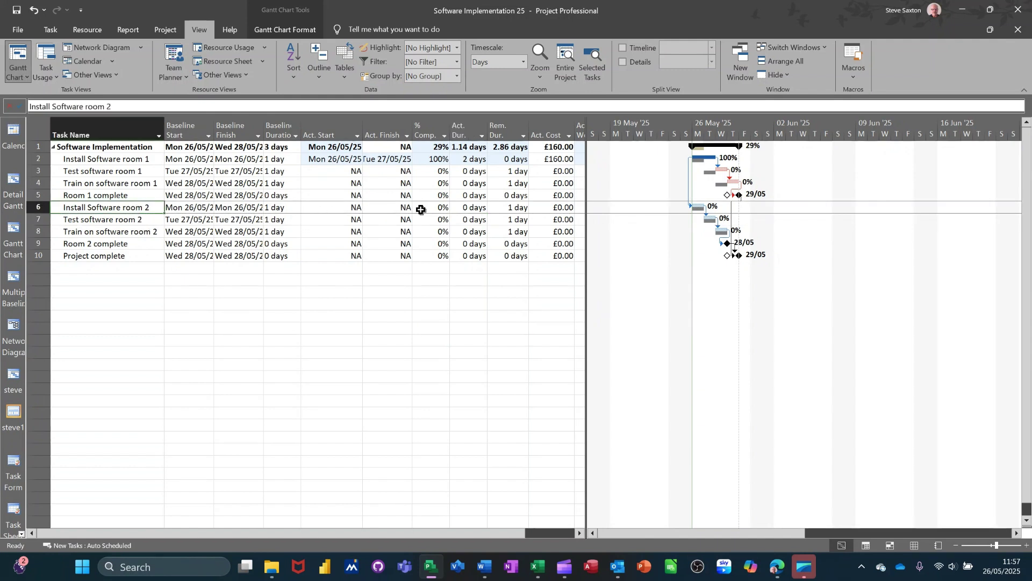
click(458, 208)
text(2)
click(464, 244)
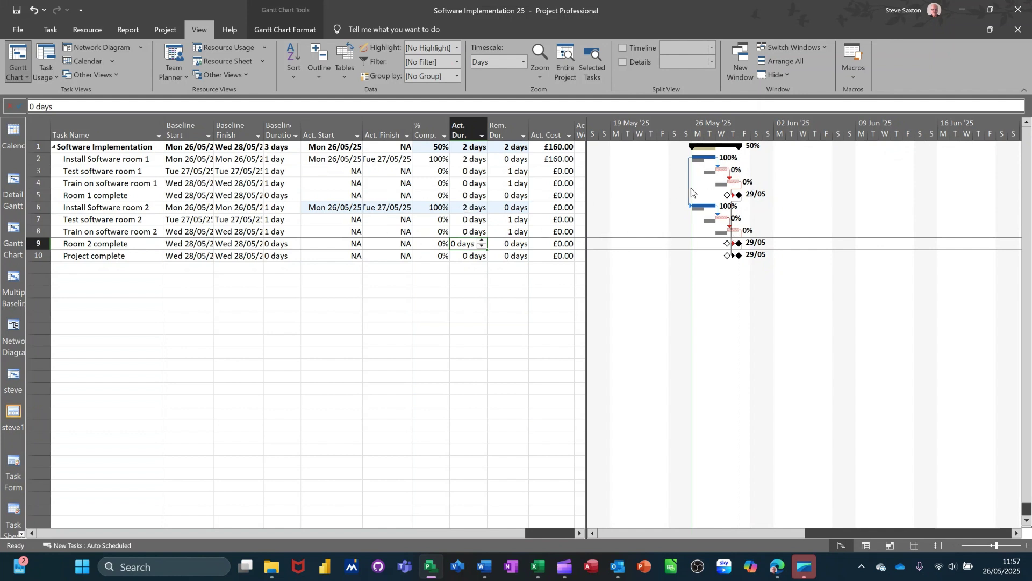
Set the actual start of both Install Software room 1 and Install Software room 2 to Mon 02/06/25.
click(327, 160)
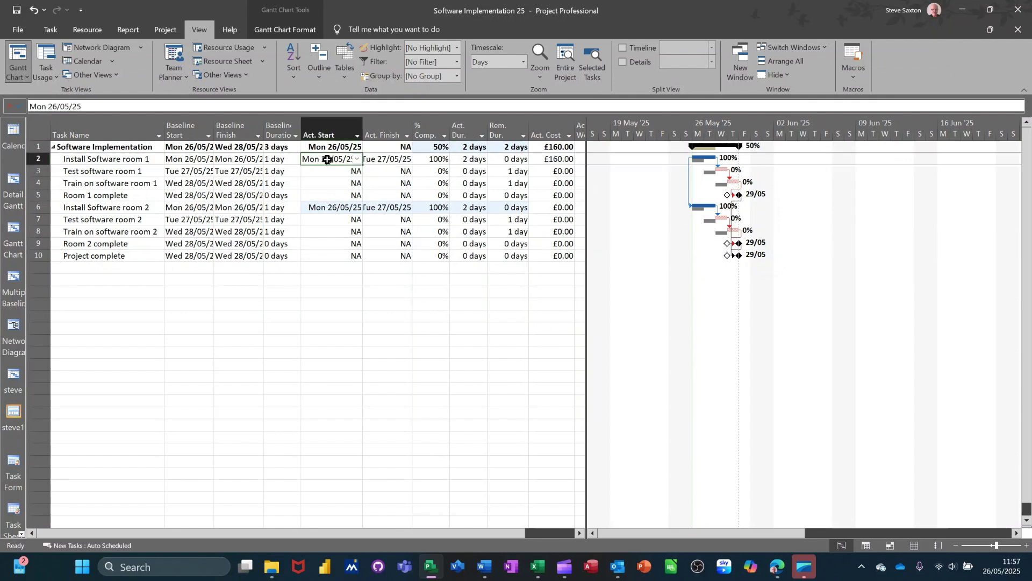
click(358, 161)
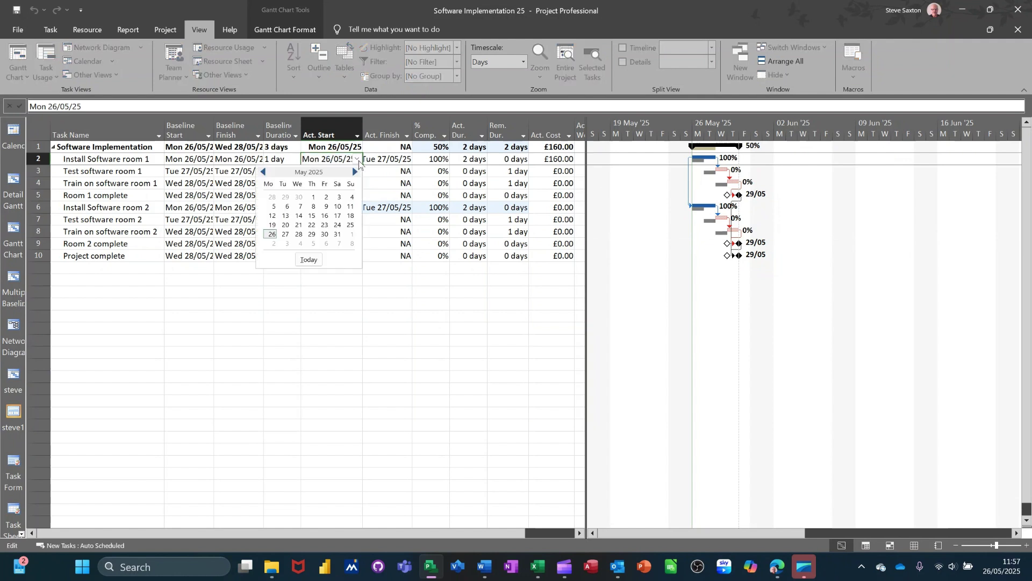
click(273, 244)
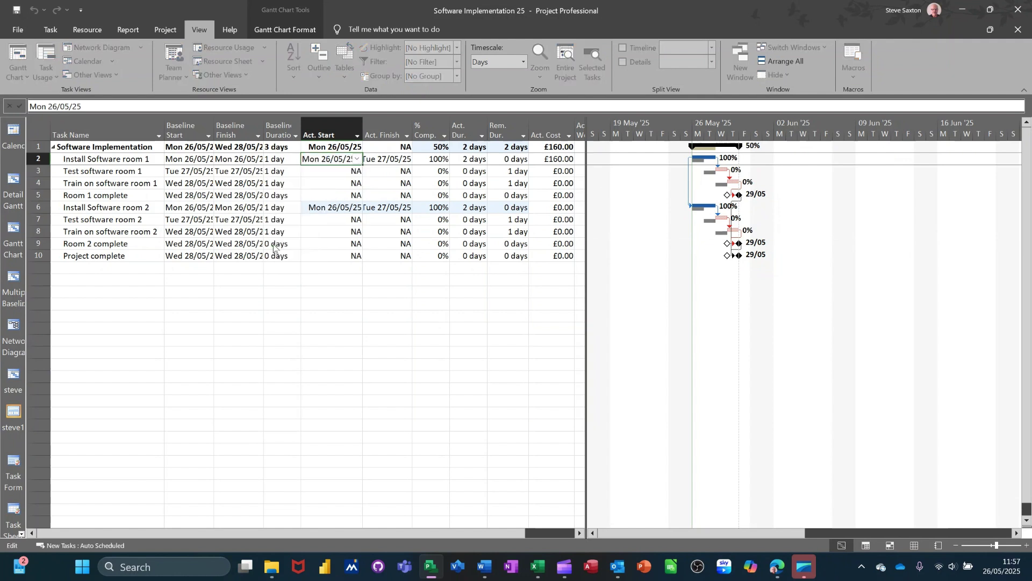
click(343, 212)
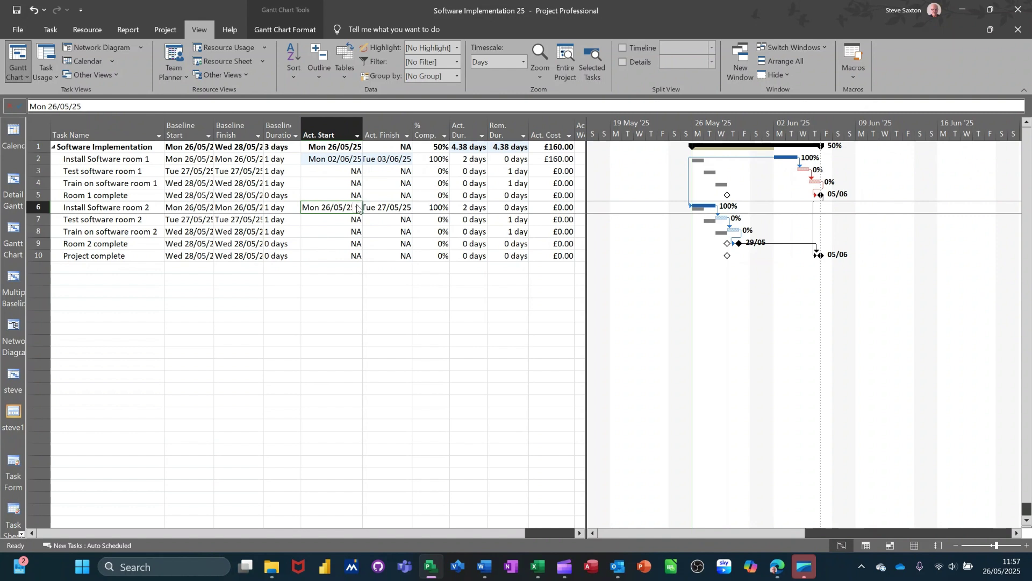
click(358, 207)
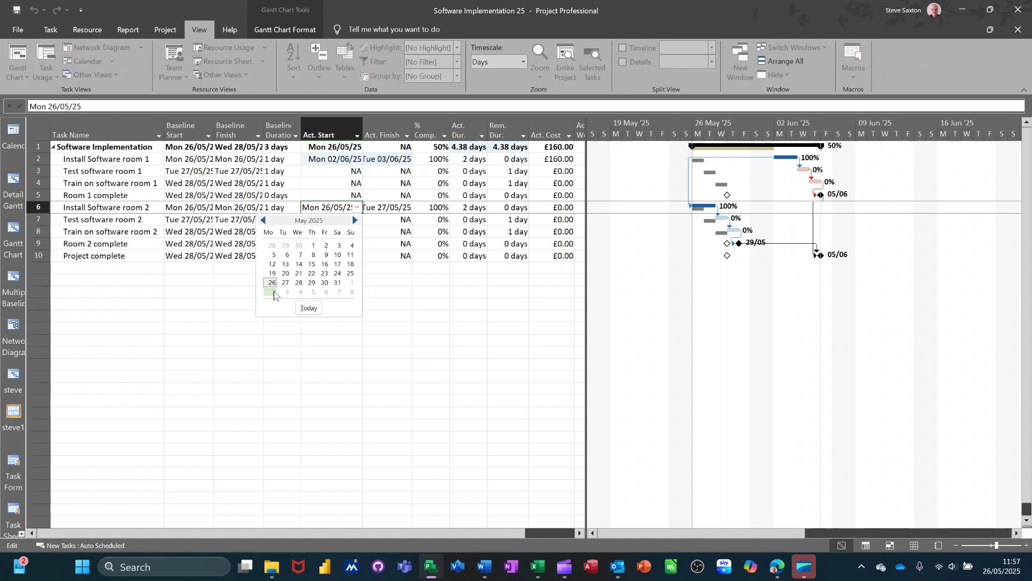
click(273, 292)
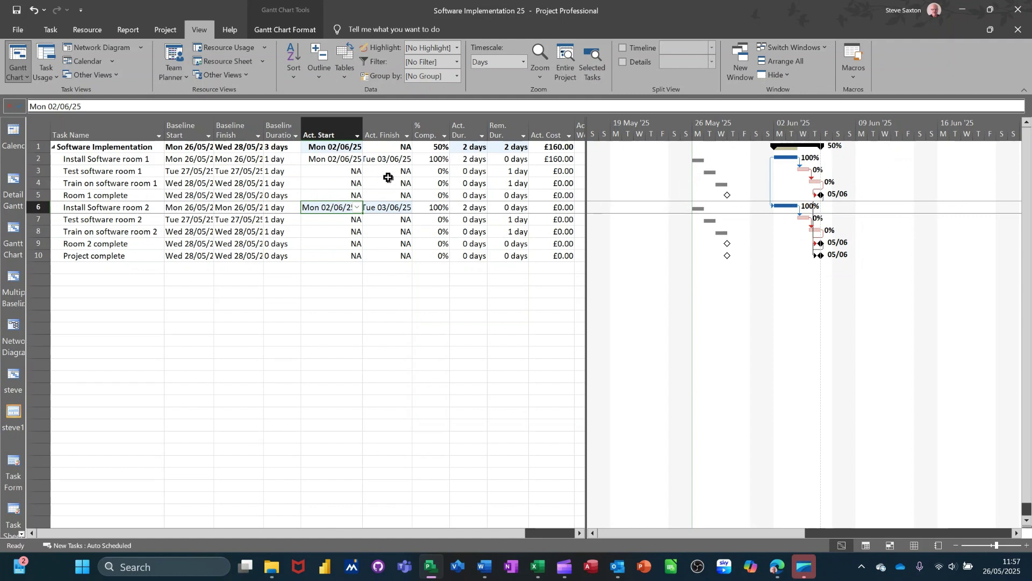
Save the current schedule as Baseline 1 for the entire project.
click(165, 29)
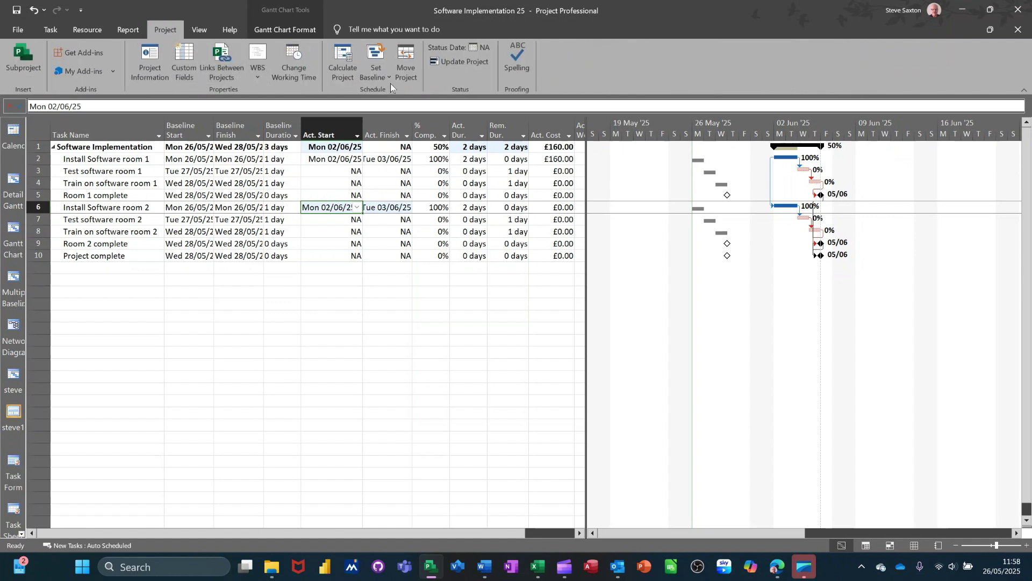
click(383, 80)
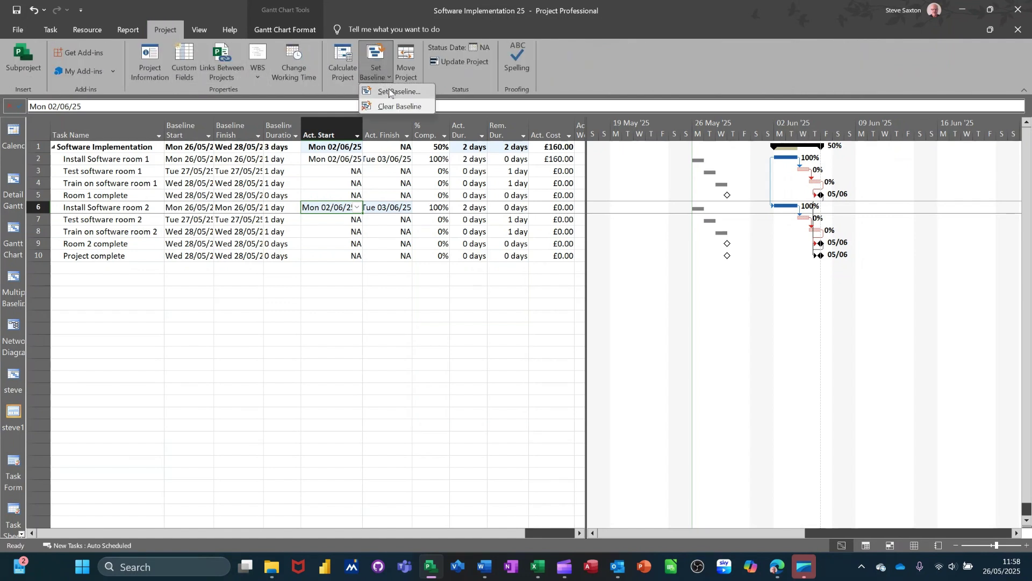
click(385, 95)
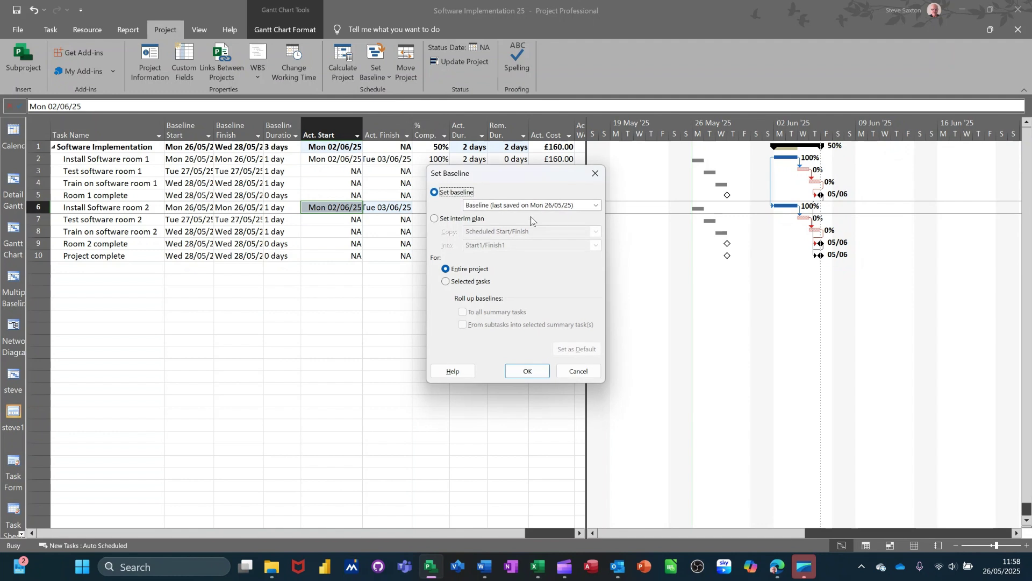
click(596, 205)
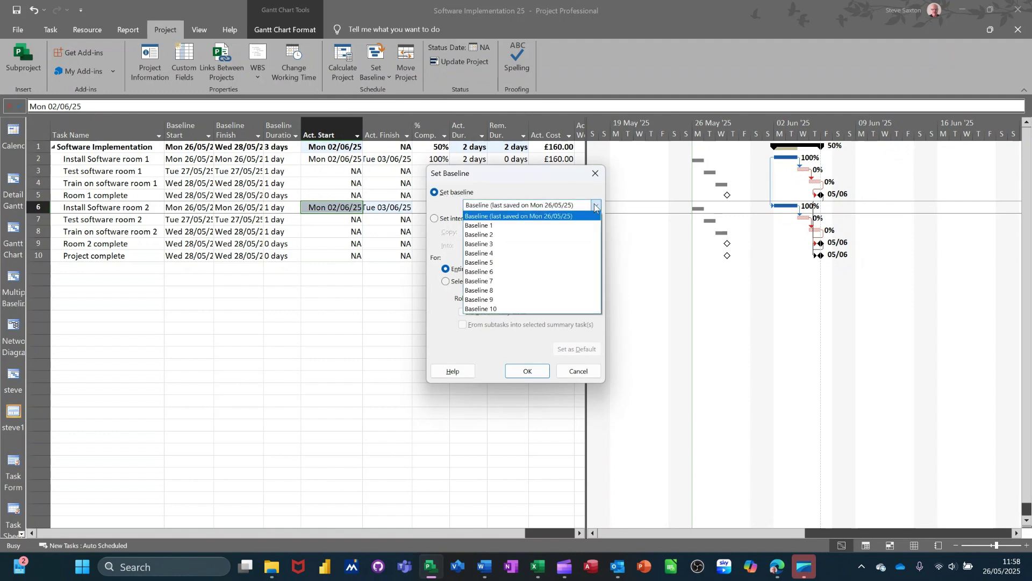
click(500, 226)
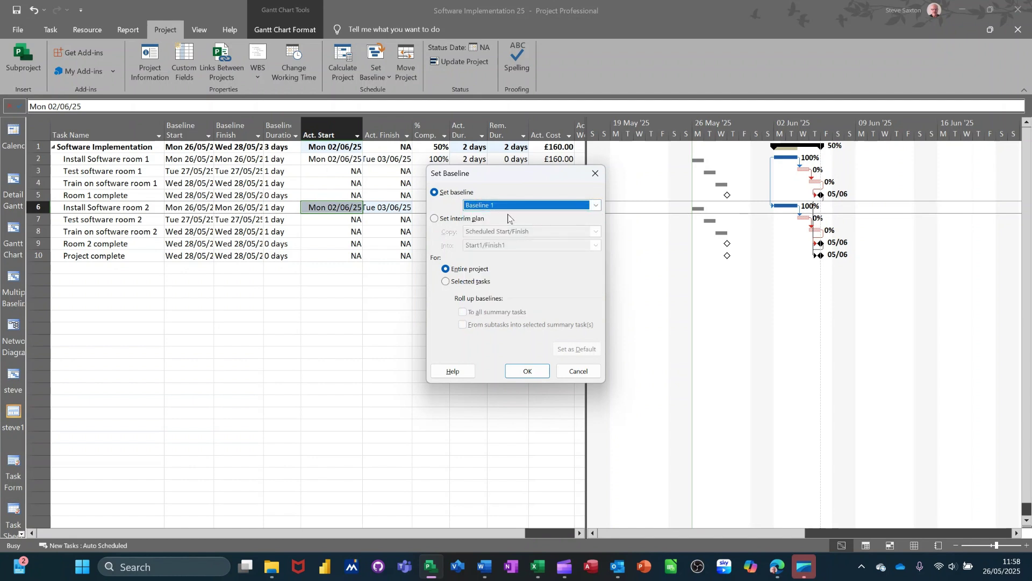
click(520, 373)
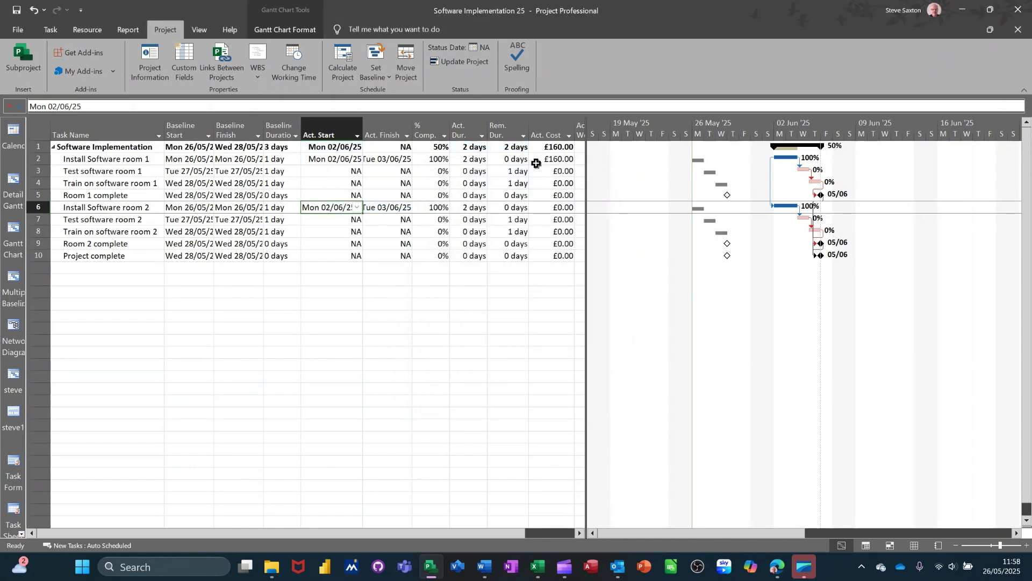
Set the actual duration of both Test software room 1 and Test software room 2 to 3 days.
click(471, 171)
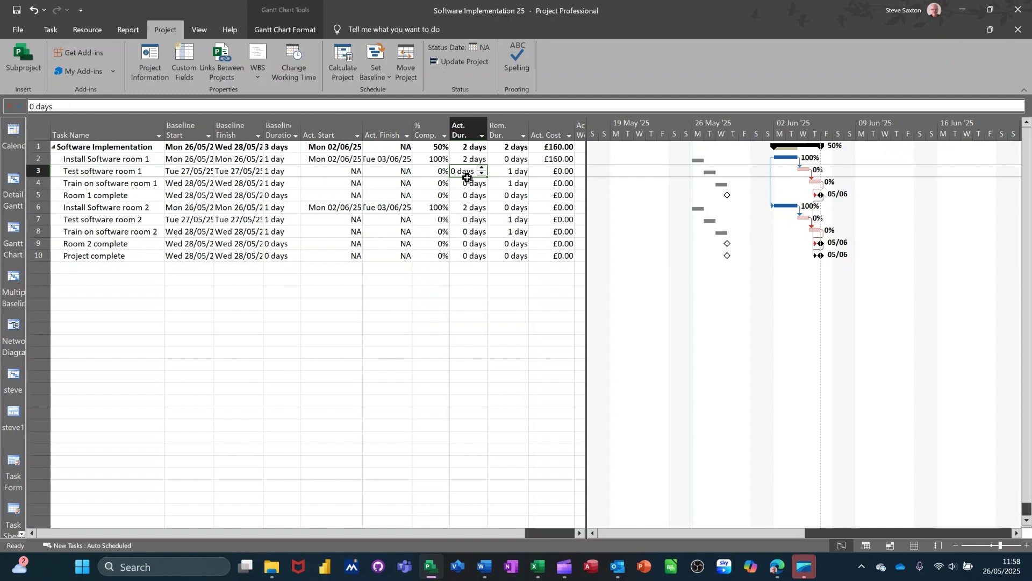
text(3)
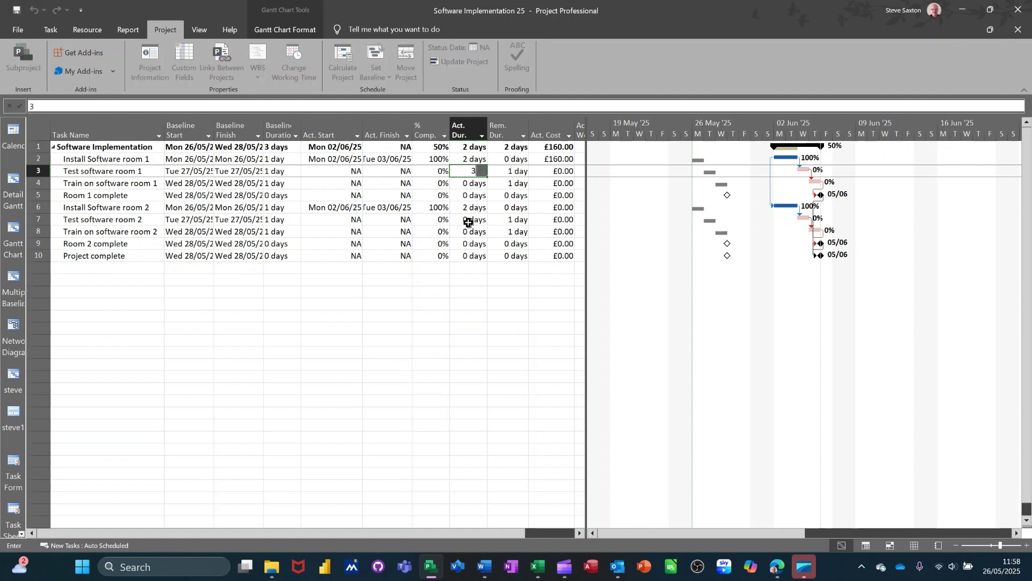
click(468, 222)
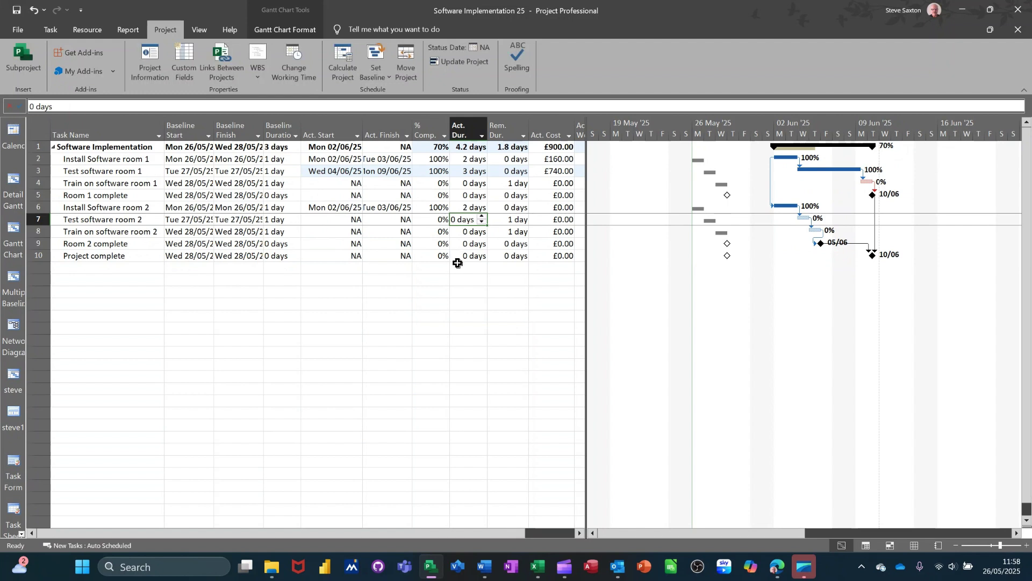
text(3)
click(400, 256)
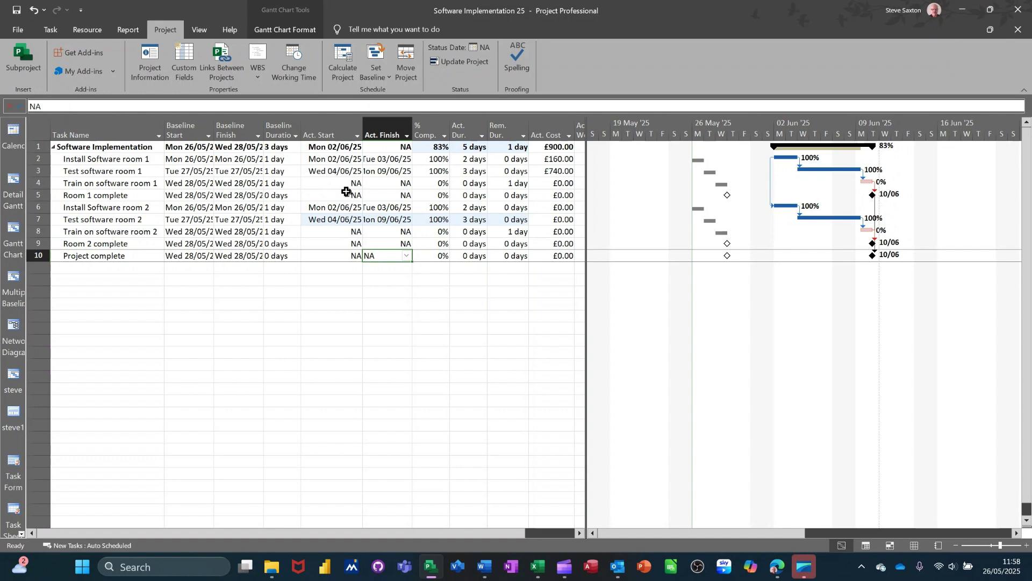
Set the actual start of both Test software room 1 and Test software room 2 to Mon 09/06/25.
click(346, 172)
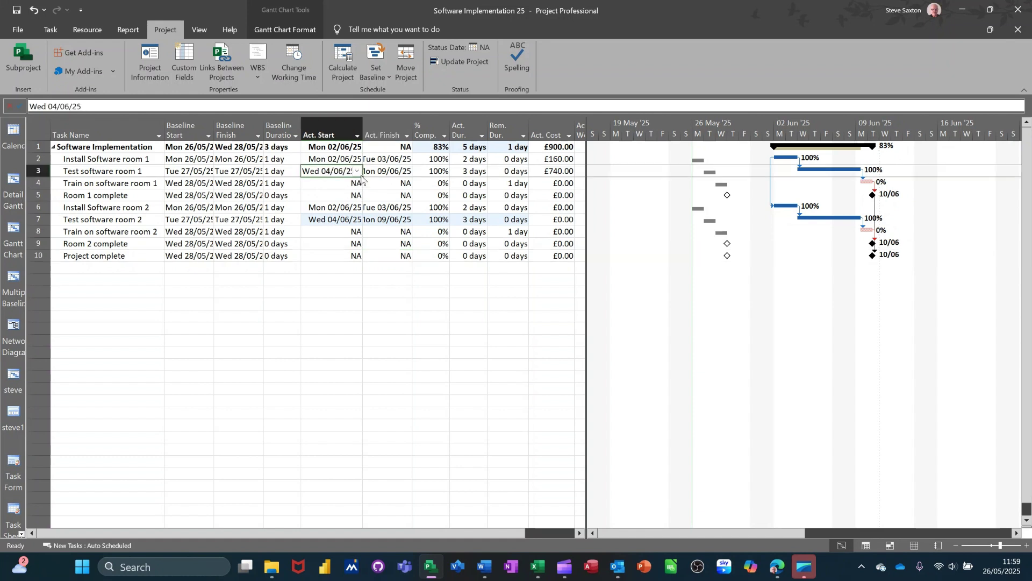
click(357, 171)
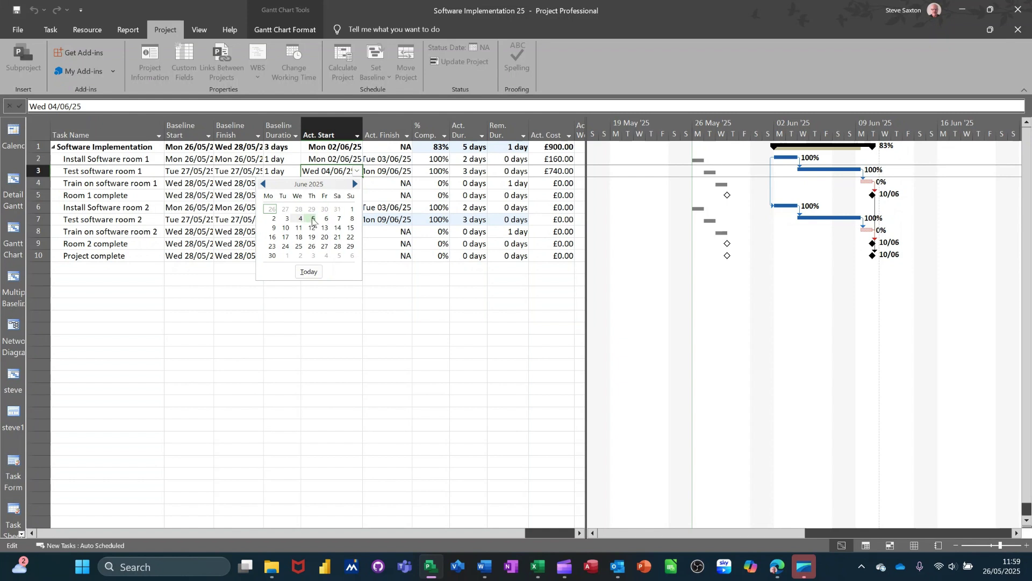
click(272, 229)
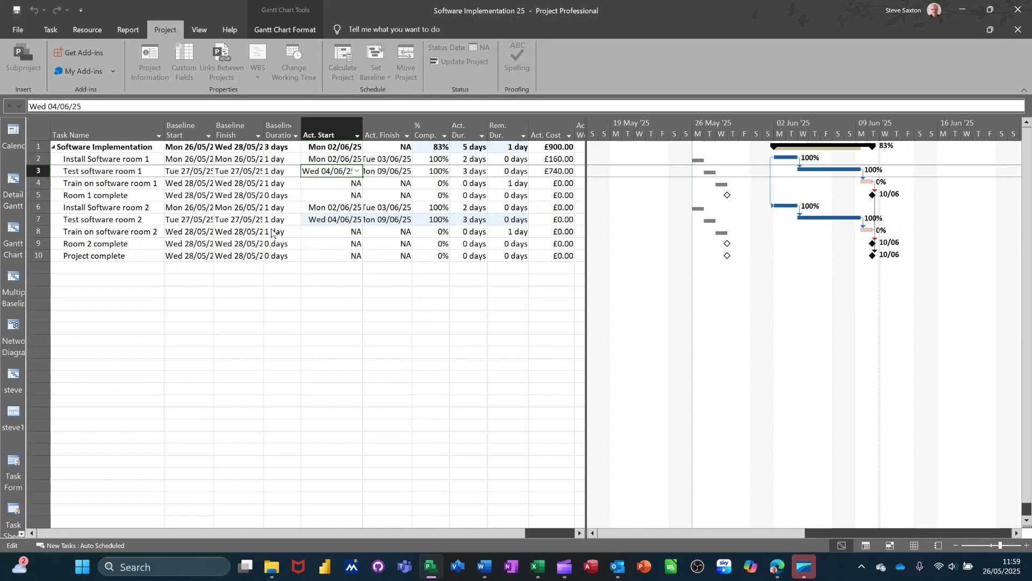
click(342, 221)
click(356, 220)
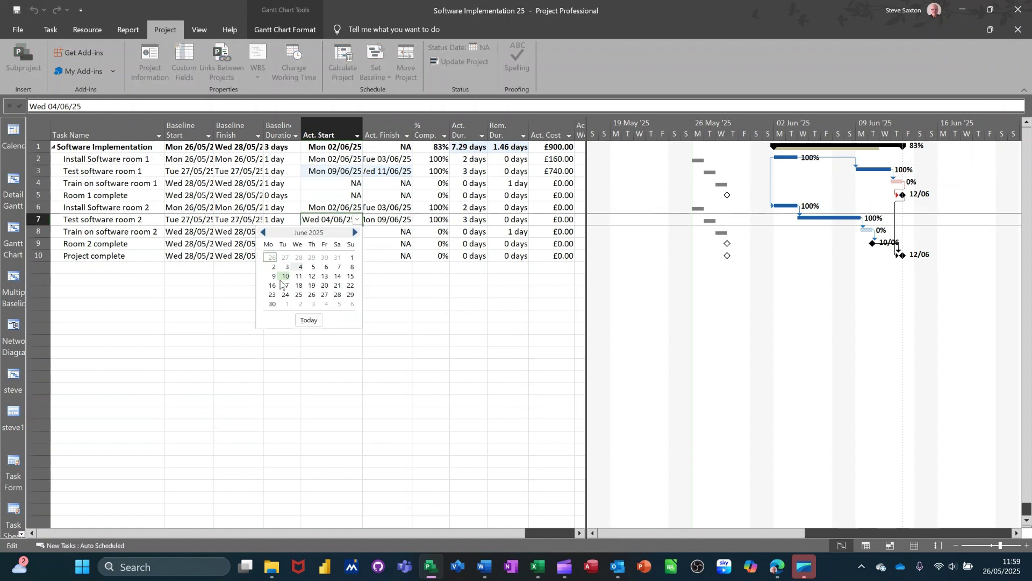
click(273, 276)
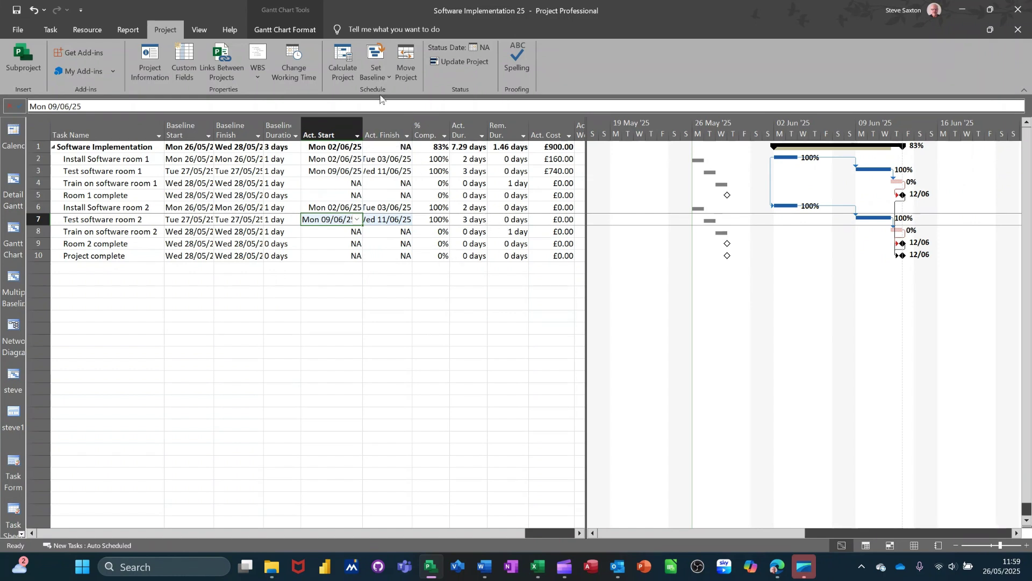
Save the current schedule as Baseline 2 for the entire project.
click(384, 66)
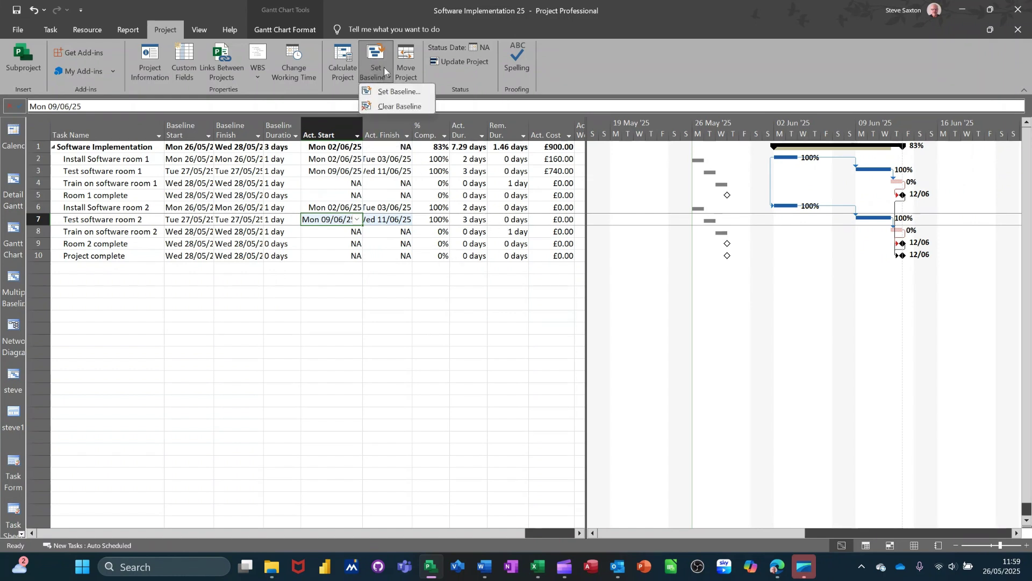
click(394, 97)
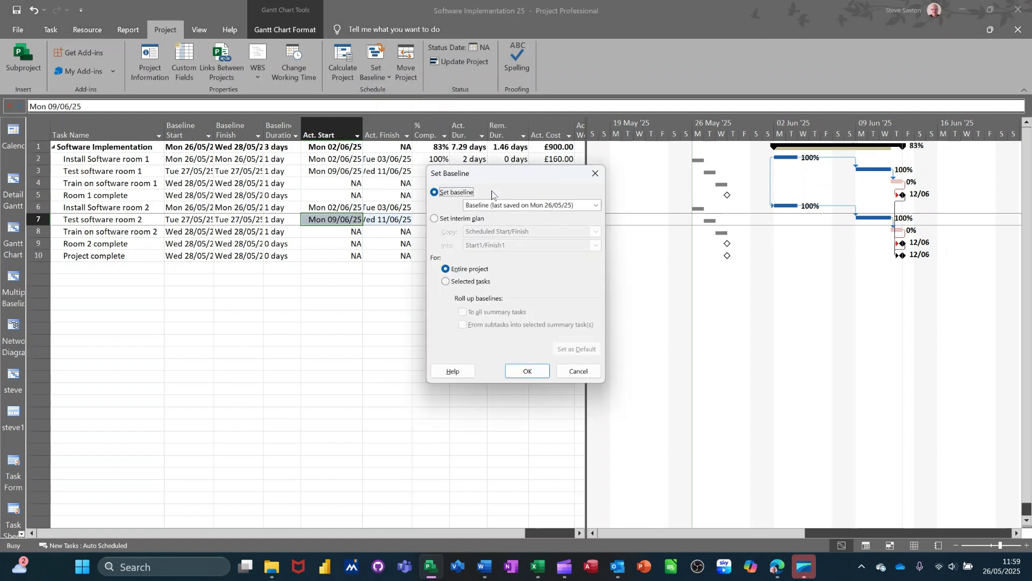
click(595, 204)
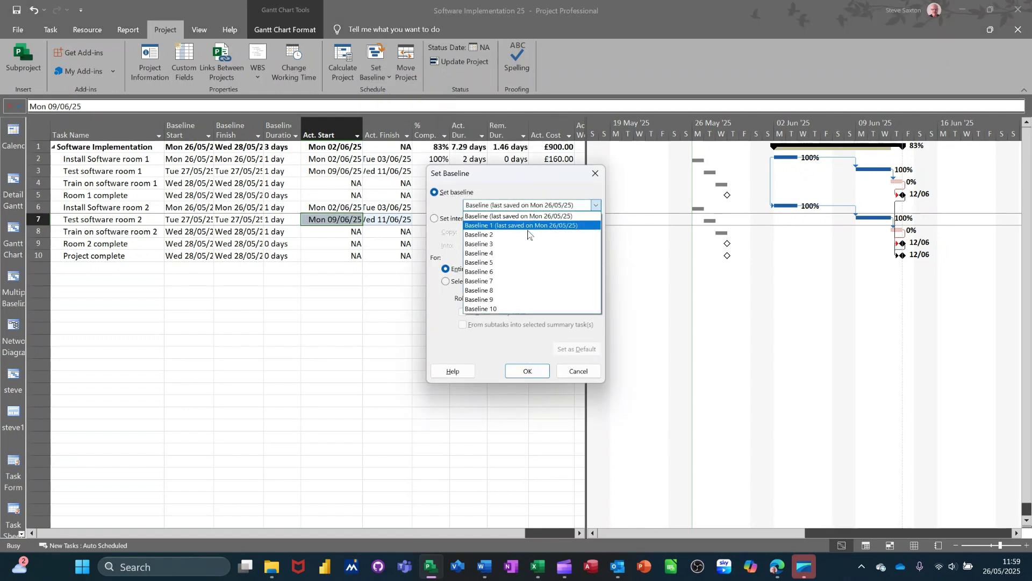
click(515, 235)
click(527, 370)
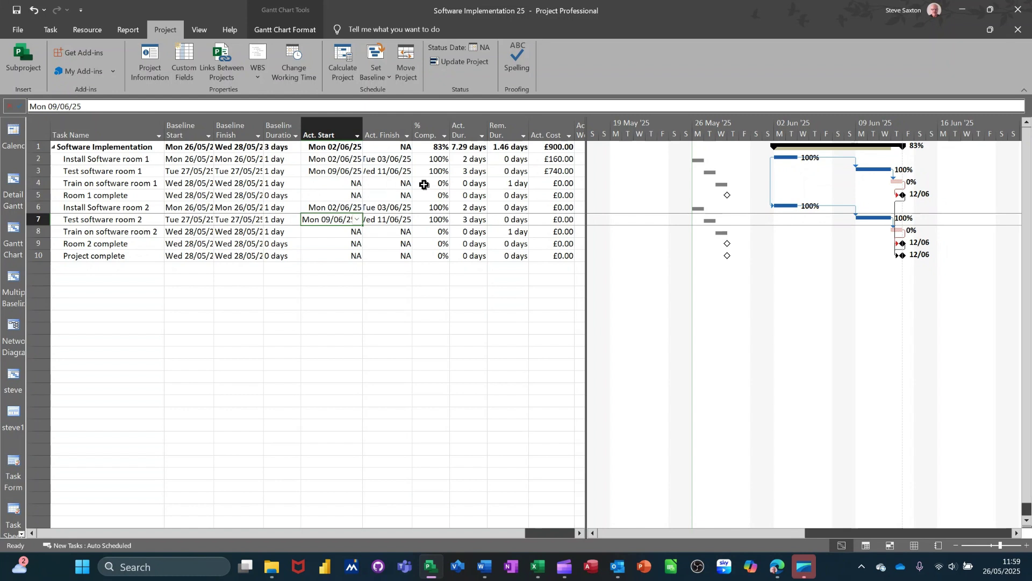
click(440, 185)
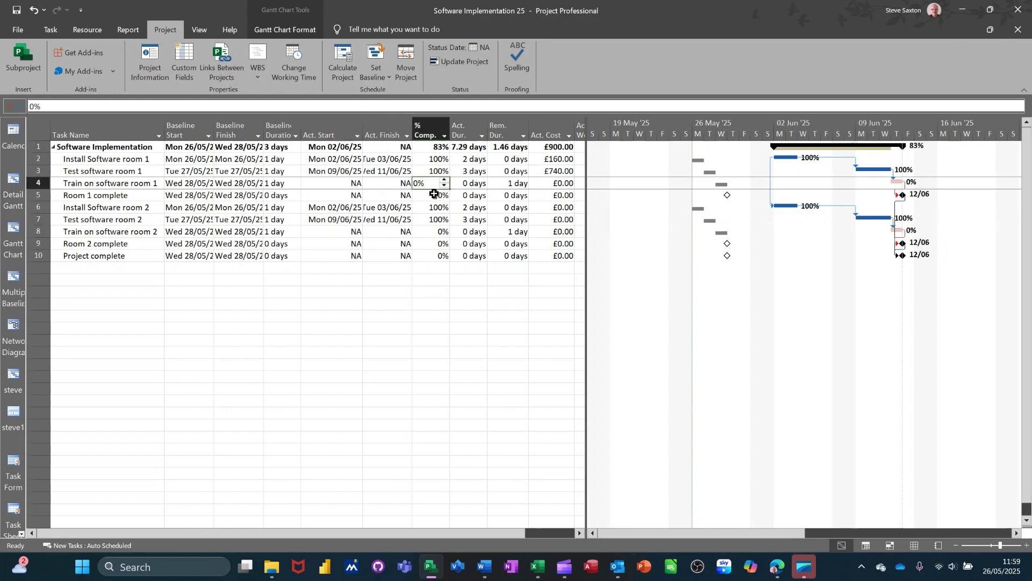
text(3)
click(433, 232)
text(3)
click(440, 272)
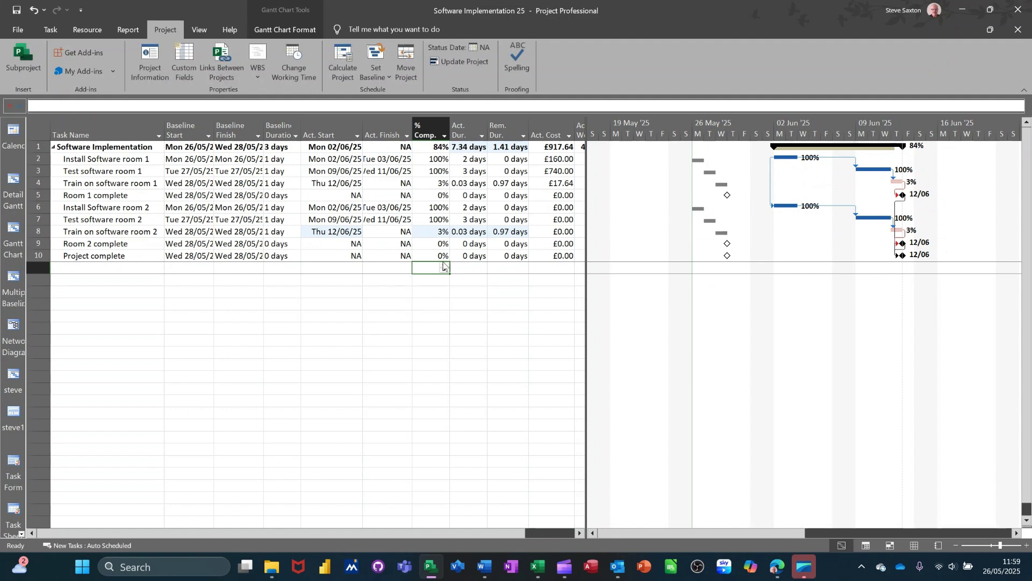
click(431, 184)
text(0)
click(434, 235)
text(0)
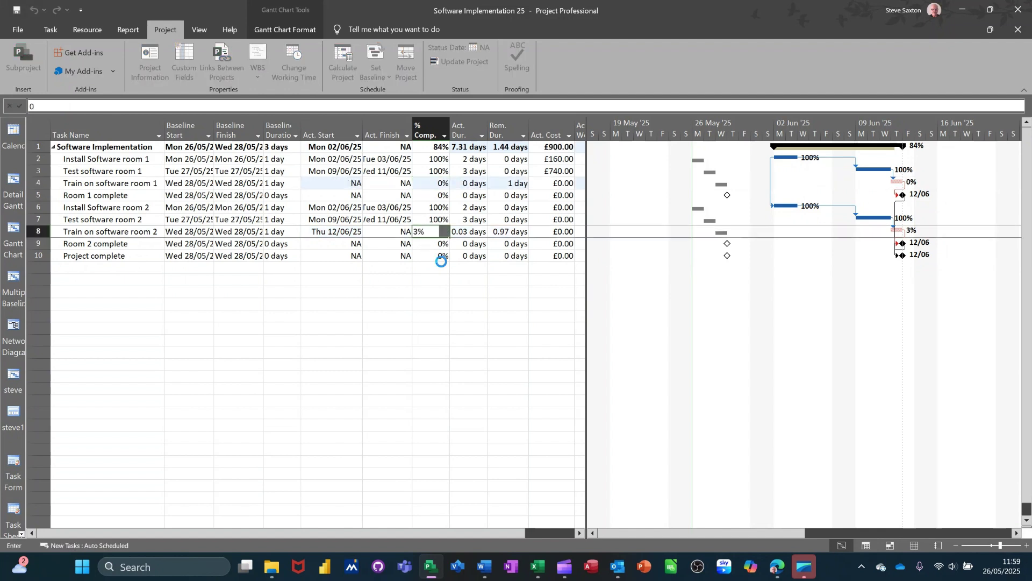
click(441, 262)
Set the actual duration of both Train on software room 1 and Train on software room 2 to 3 days.
click(464, 183)
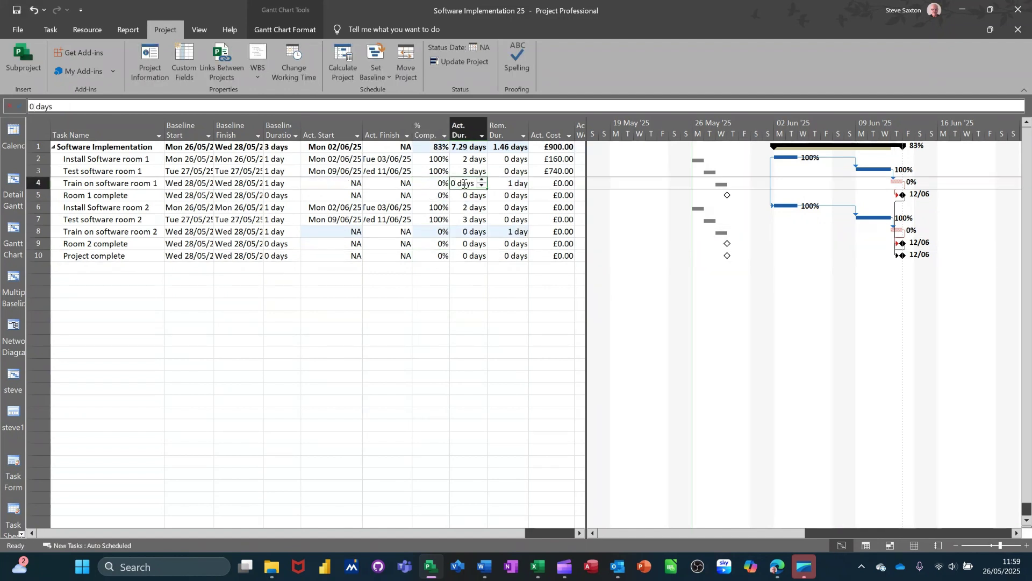
text(3)
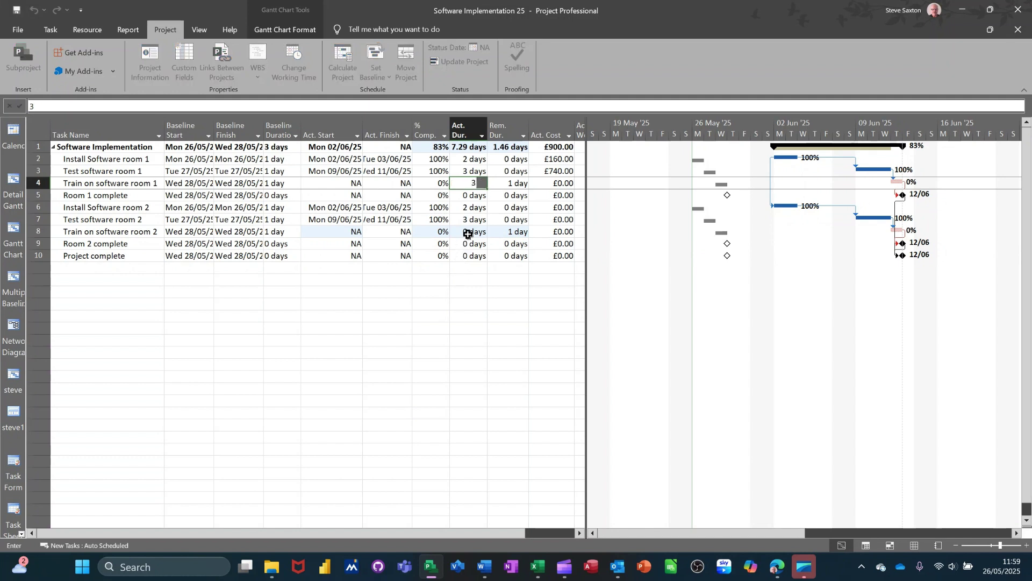
click(462, 231)
text(3)
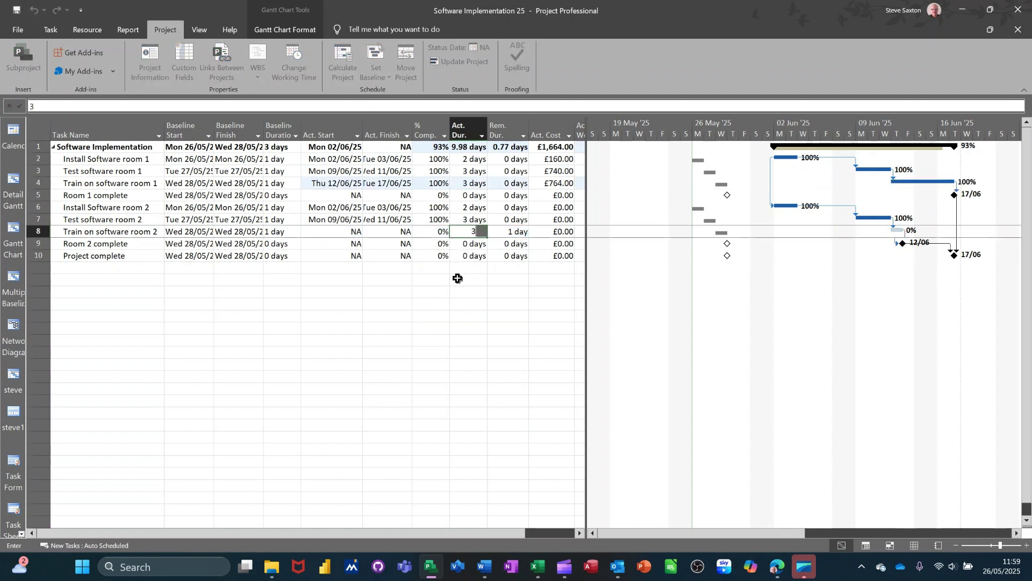
click(463, 278)
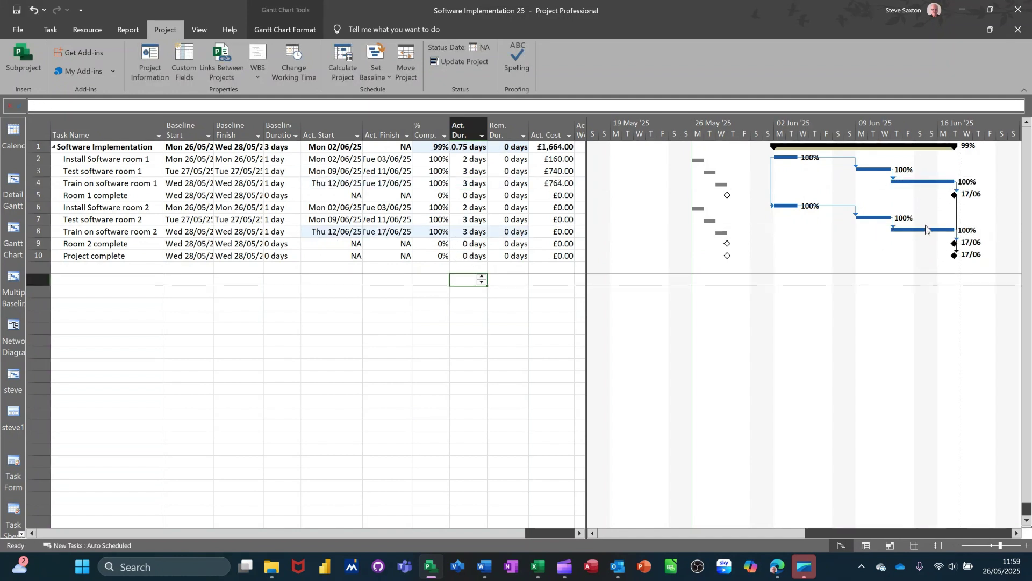
Compare the Gantt bars with Baseline 1 and Baseline 2 in turn, and return the displayed baseline to the original Baseline.
drag(753, 533, 790, 538)
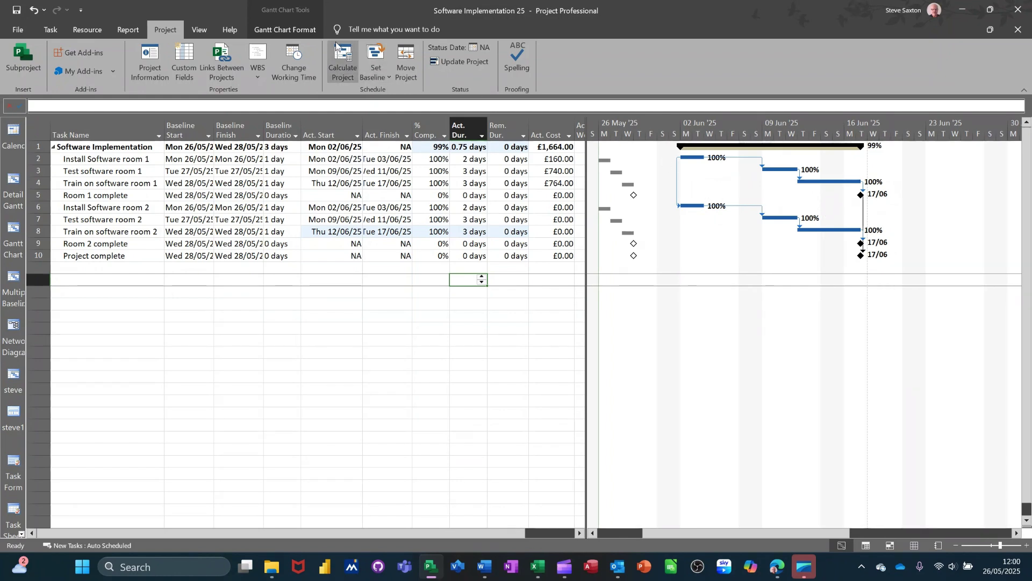
click(287, 34)
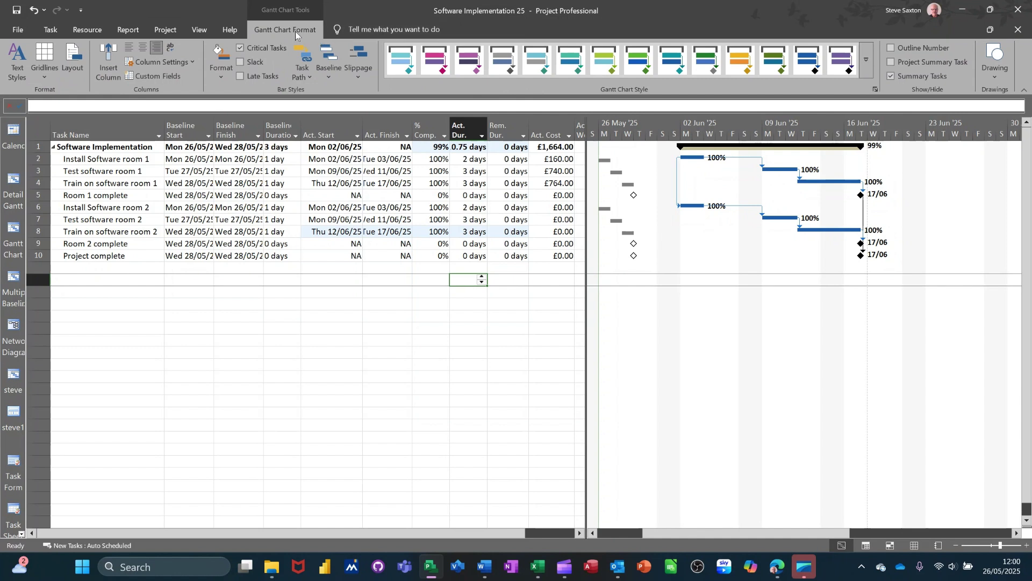
click(333, 78)
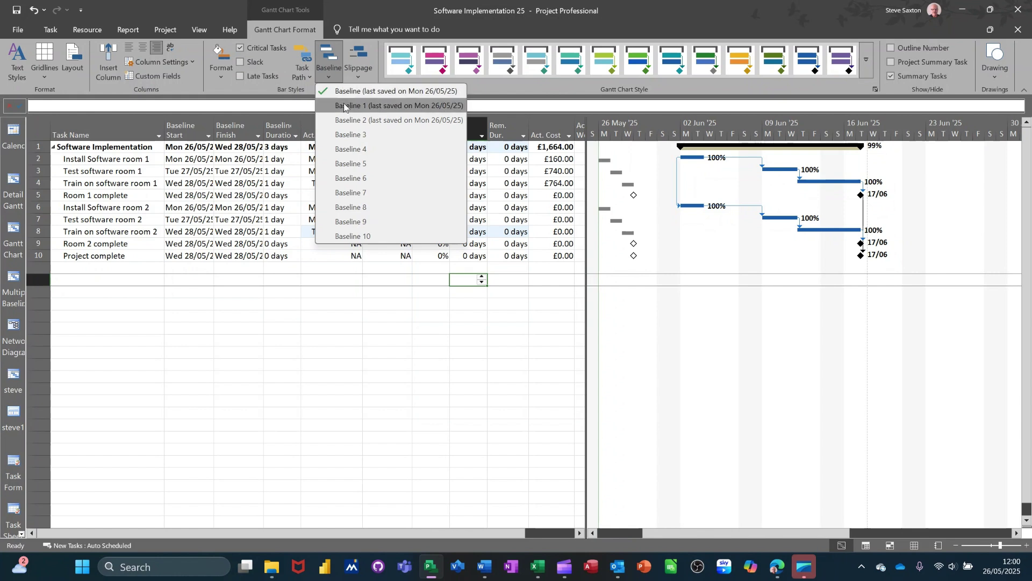
click(346, 106)
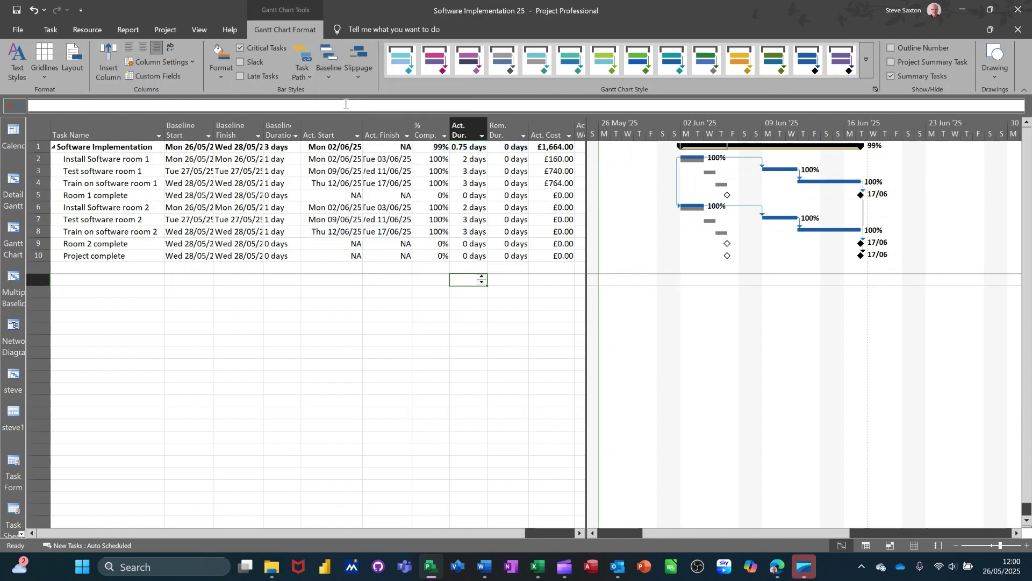
click(329, 67)
click(344, 120)
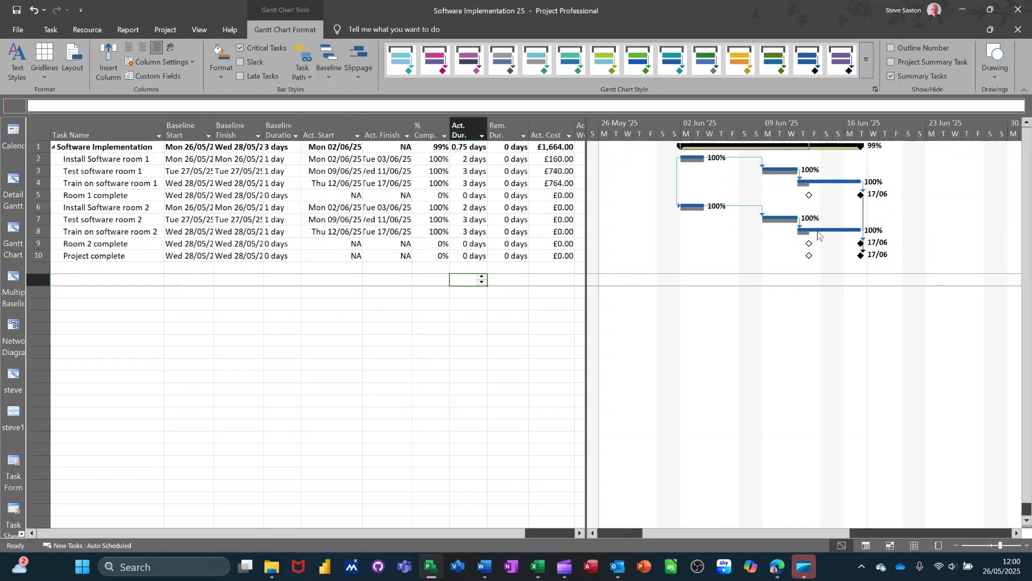
click(329, 64)
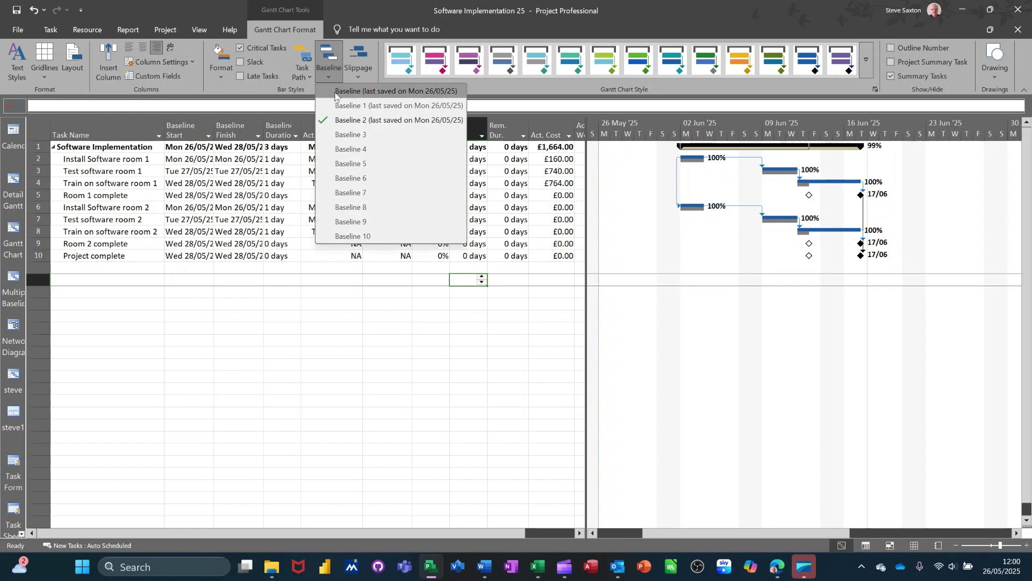
click(334, 91)
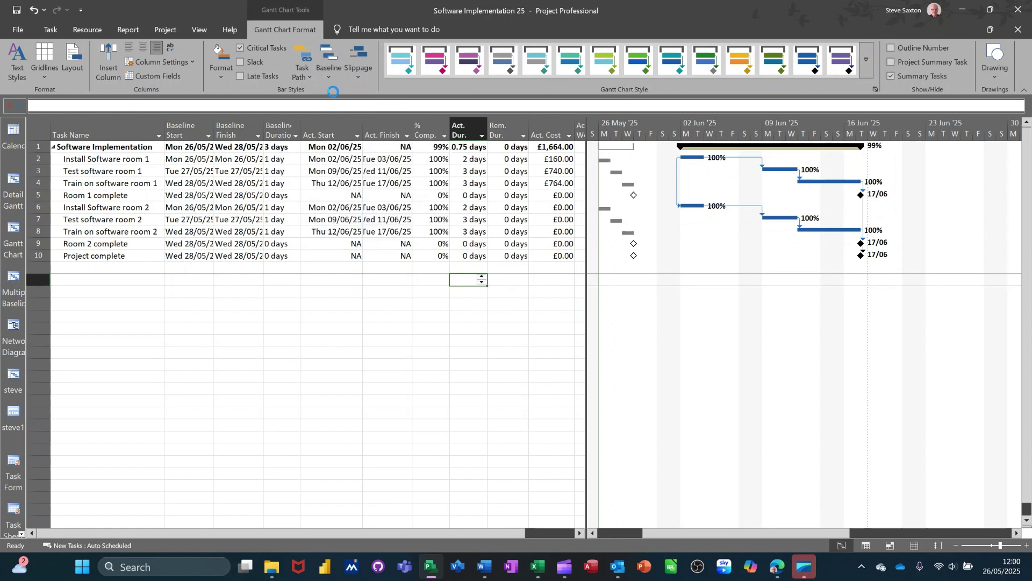
Show the Gantt chart's slippage lines against Baseline 2, and switch them to the original Baseline.
click(364, 77)
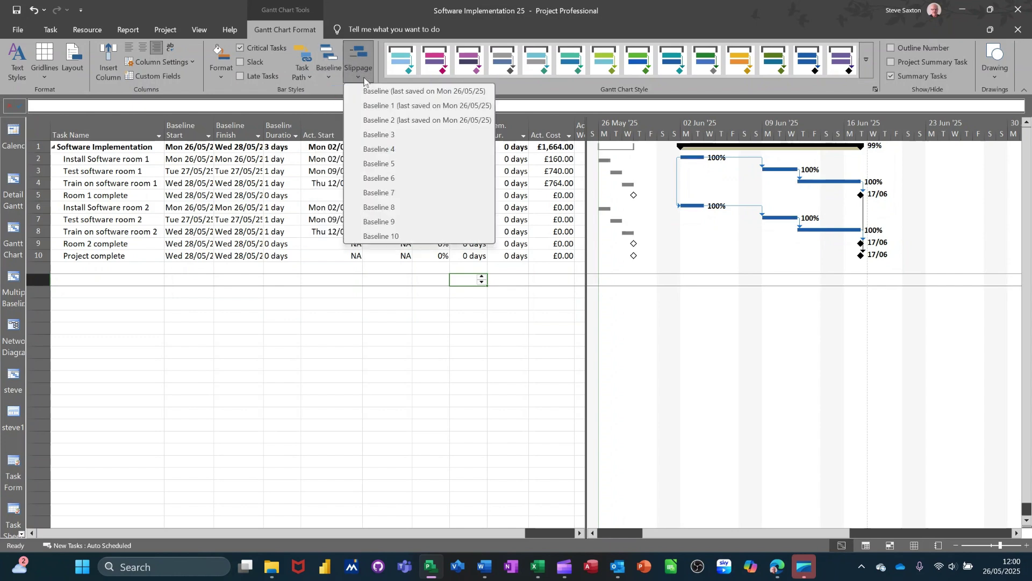
click(380, 121)
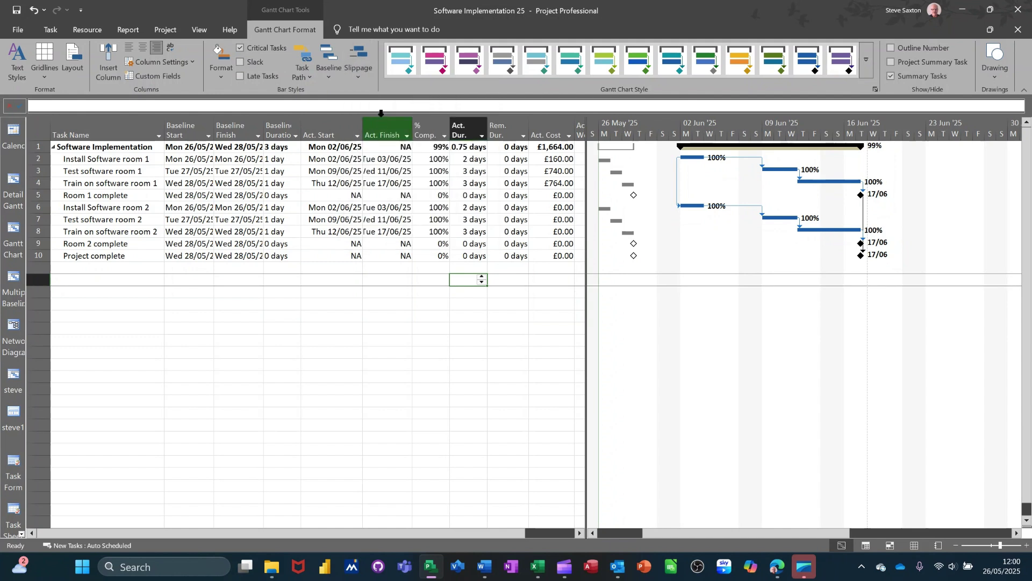
click(359, 77)
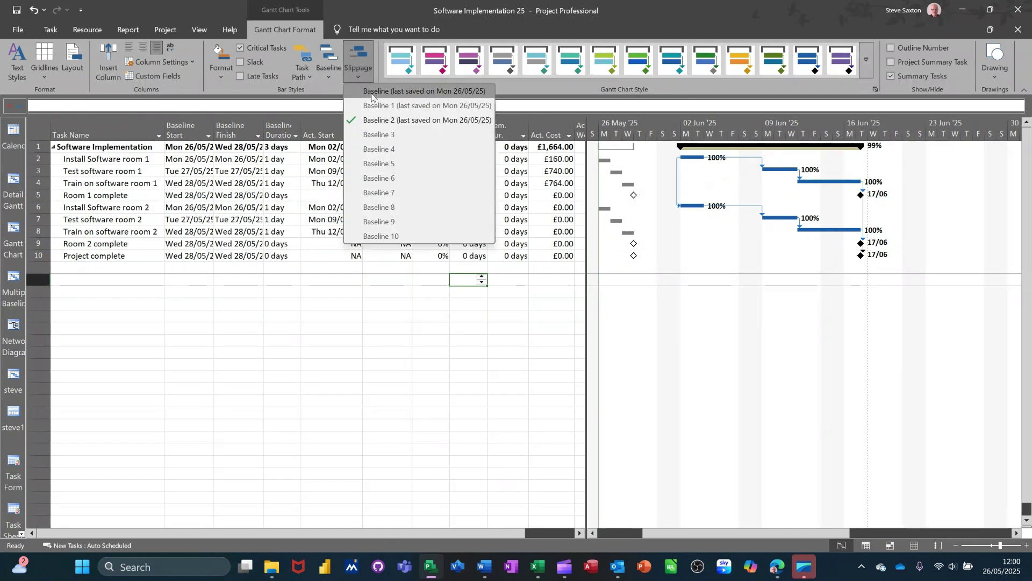
click(372, 92)
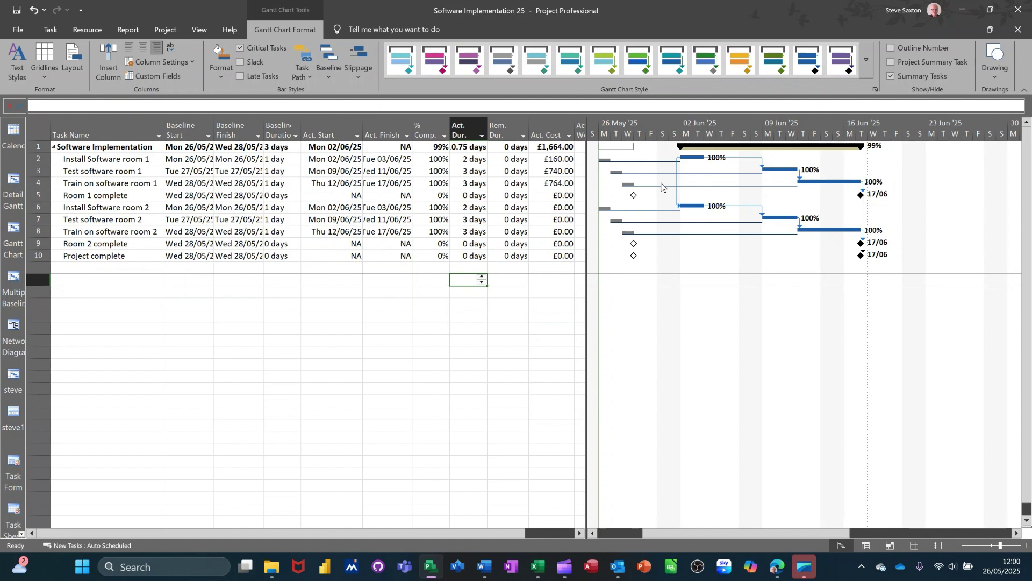
View the slippage against Baseline 1, and return the slippage lines to the original Baseline.
click(359, 78)
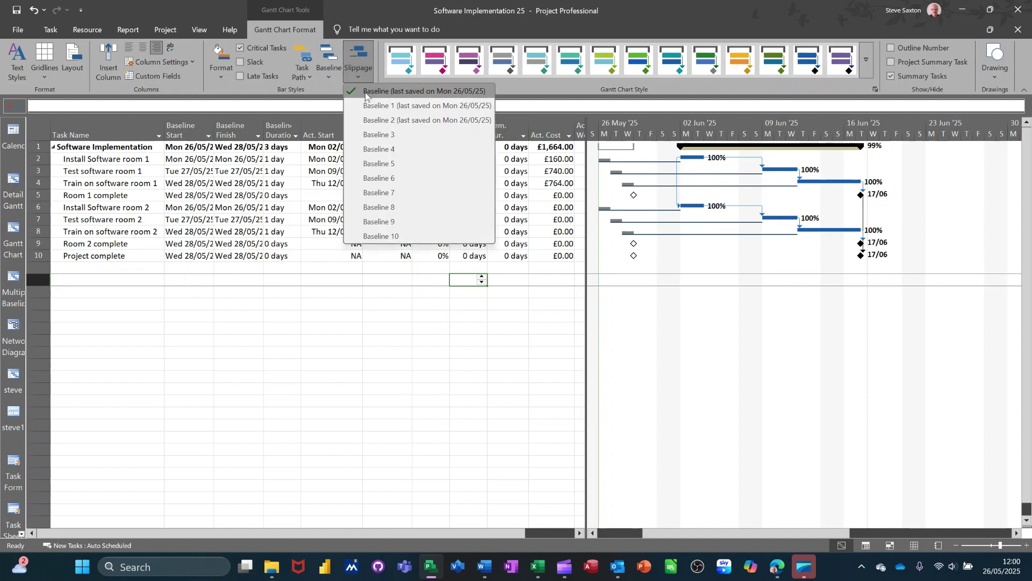
click(376, 104)
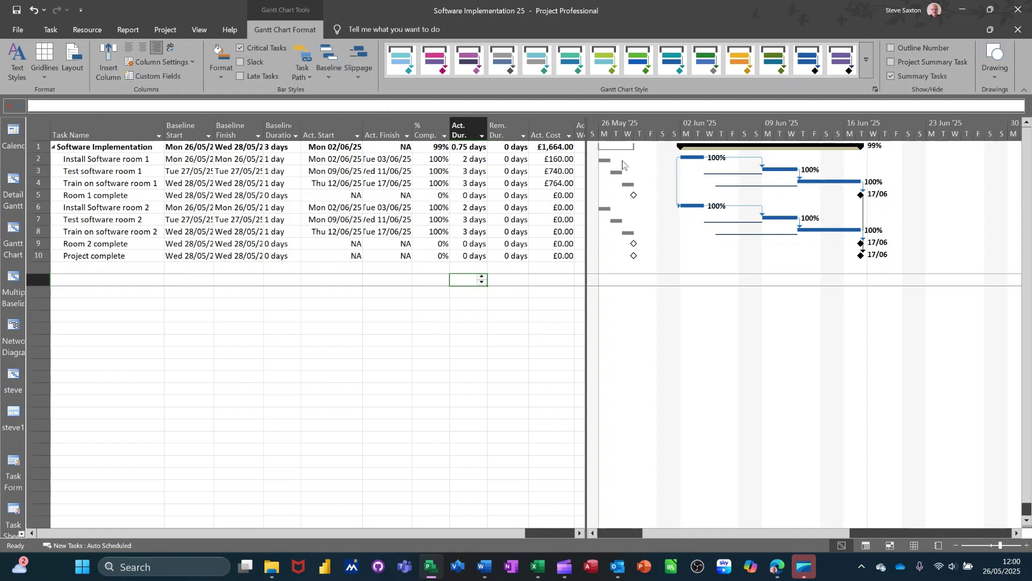
click(359, 80)
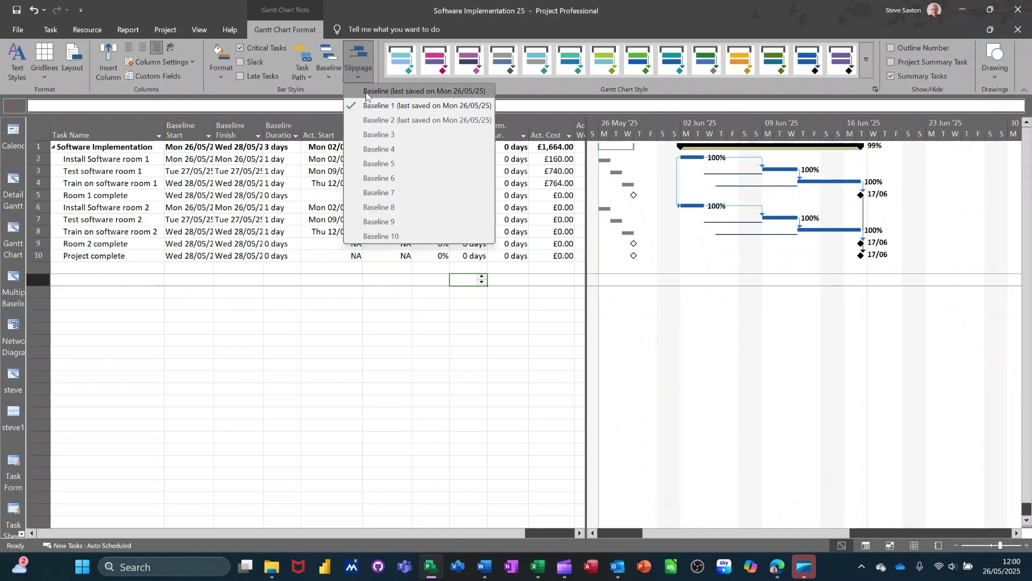
click(365, 92)
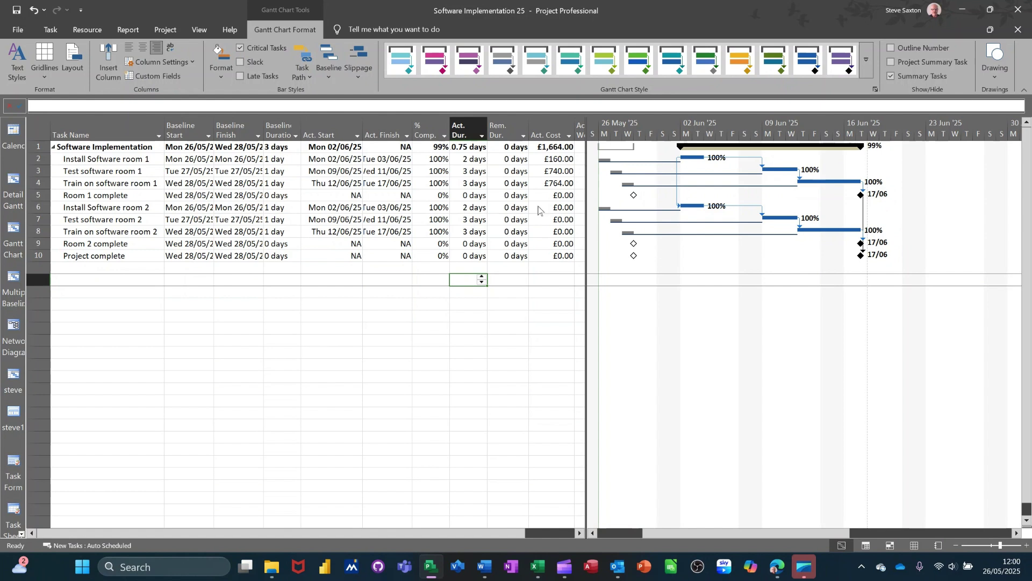
Switch the project to the Multiple Baselines Gantt view.
click(194, 29)
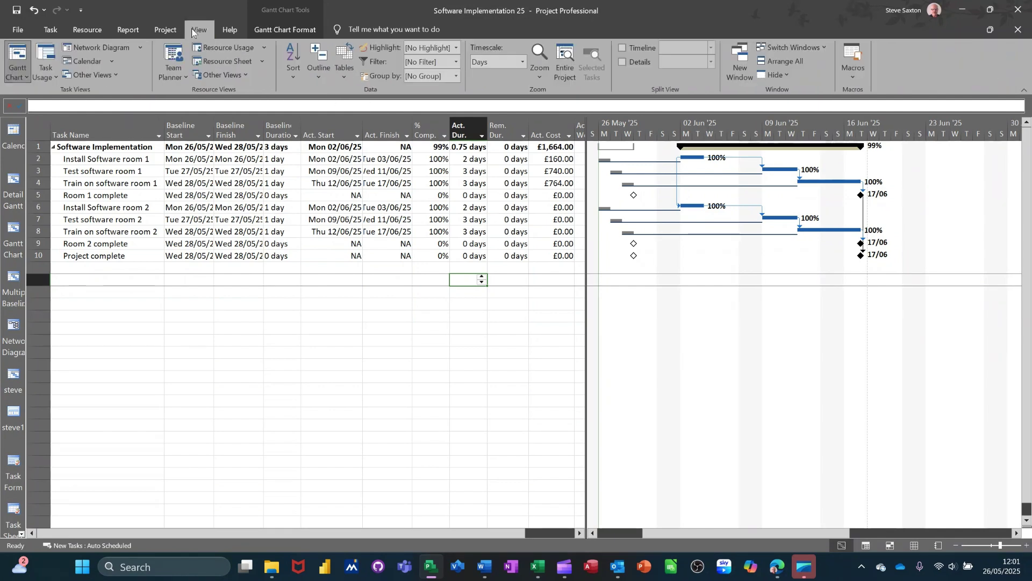
click(249, 79)
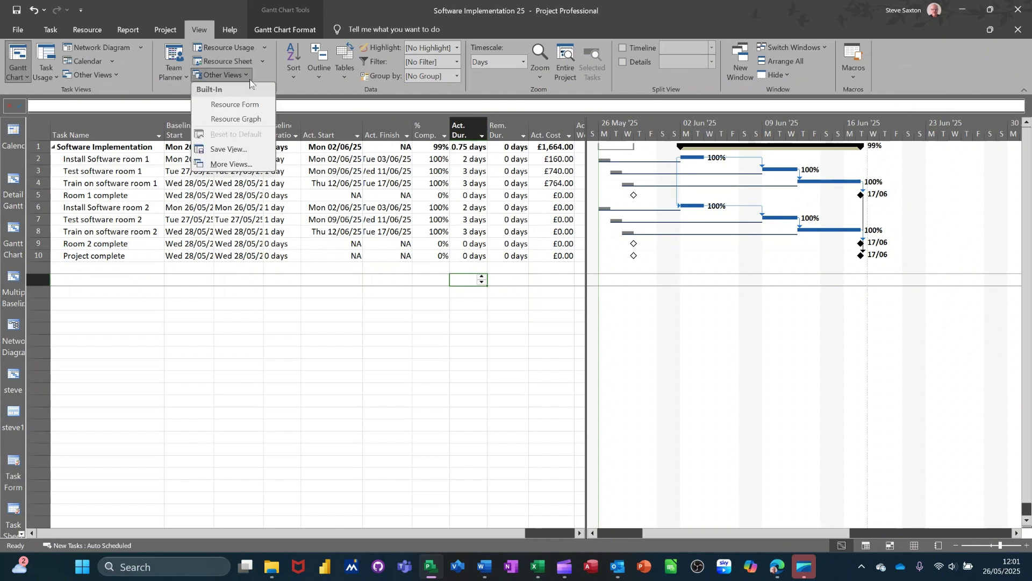
click(230, 165)
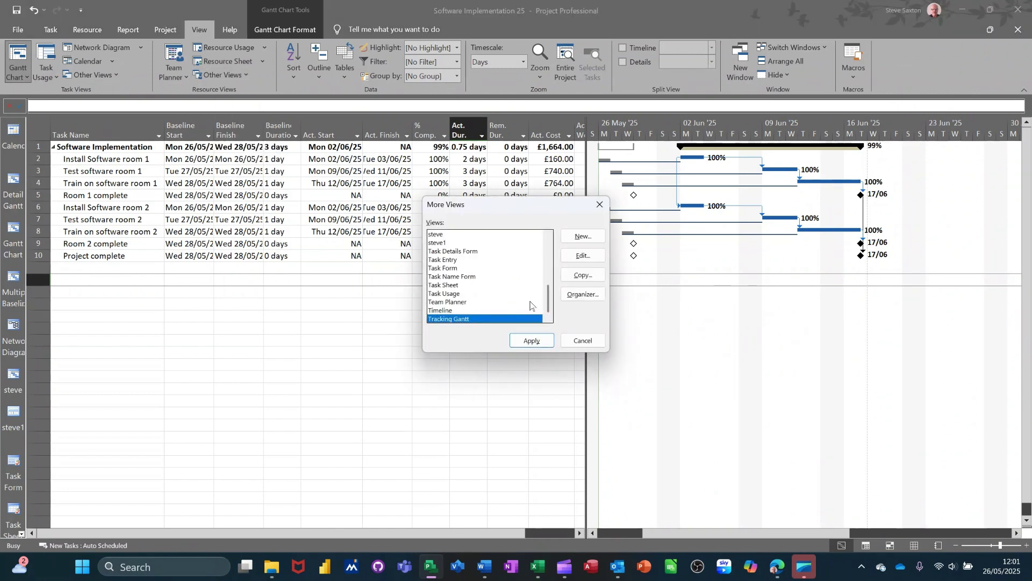
drag(549, 296, 545, 262)
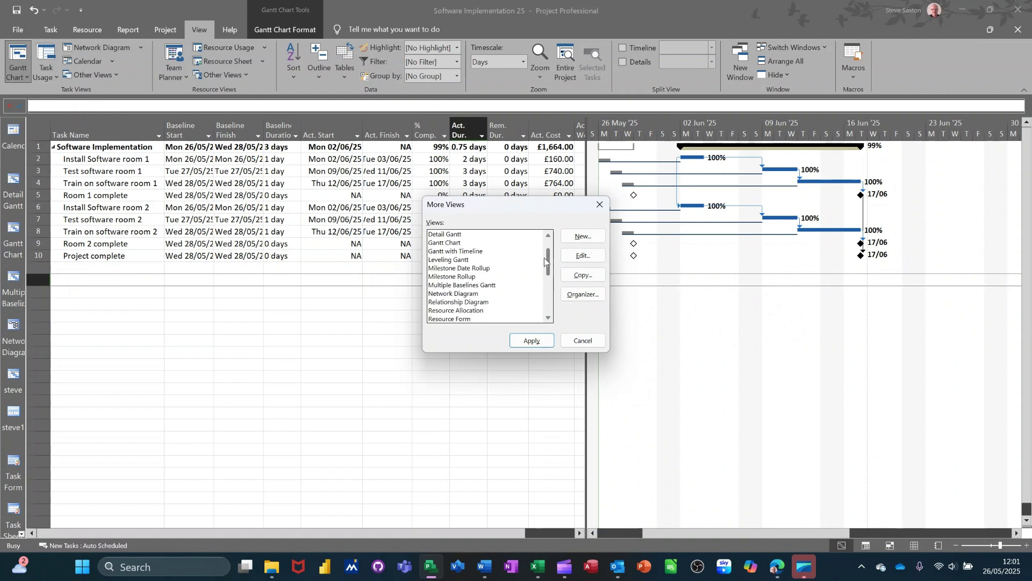
click(455, 286)
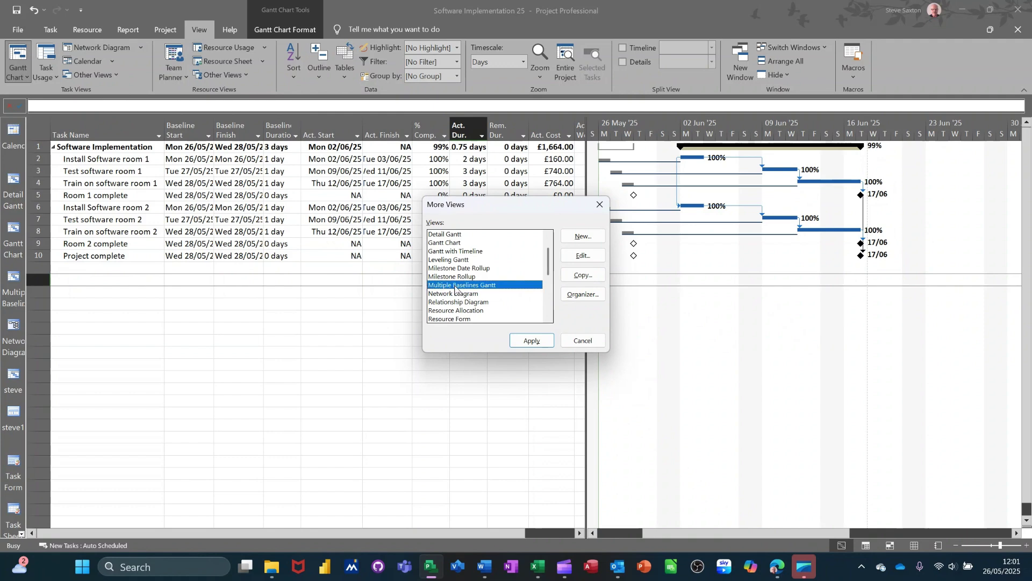
click(520, 337)
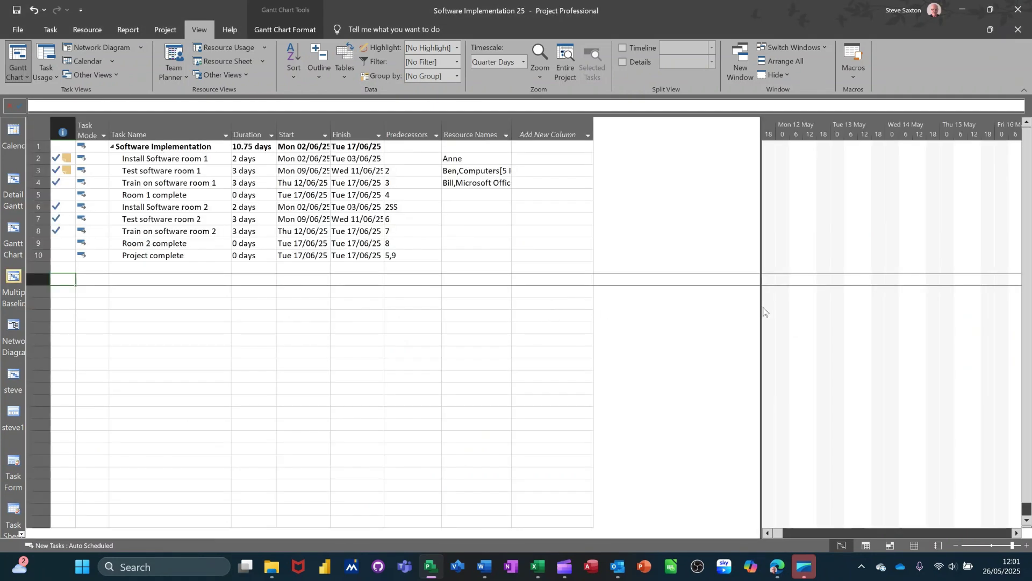
Widen the chart area up to the Finish column and bring the bars of Test software room 1 into view.
drag(761, 306, 382, 277)
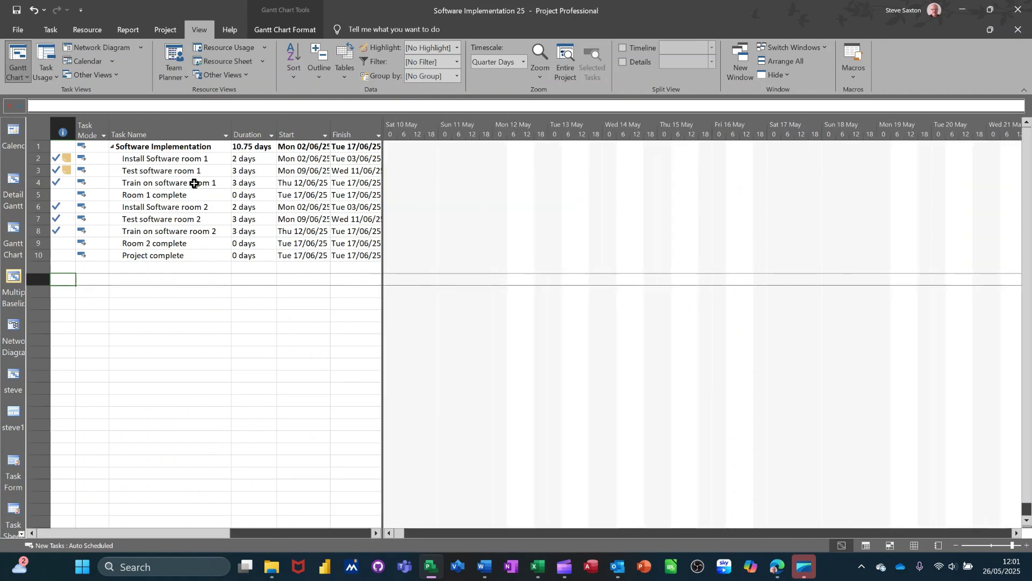
click(178, 172)
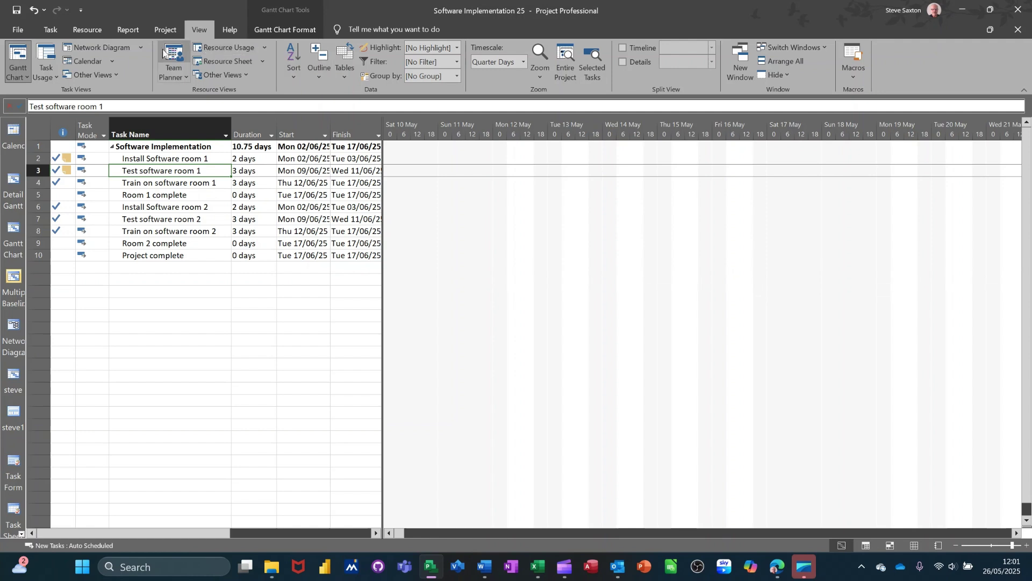
click(51, 30)
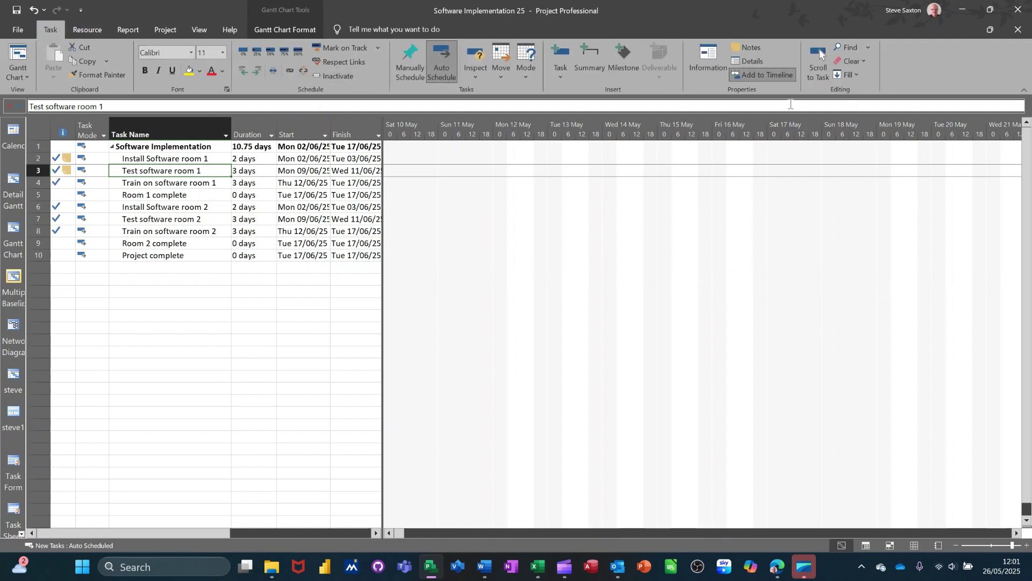
click(818, 55)
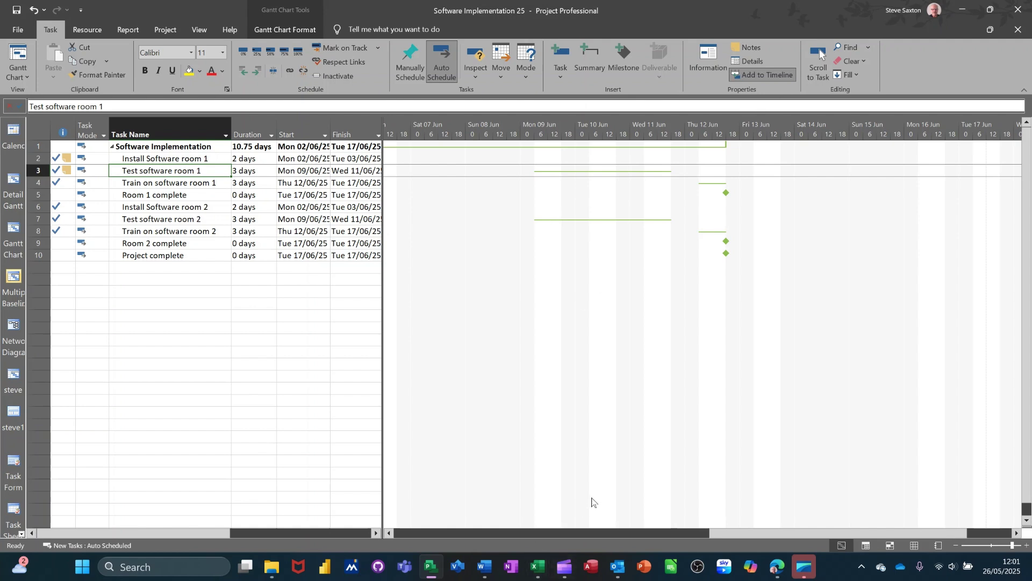
Examine the red and green baseline bars along the early June part of the timeline.
drag(737, 530, 640, 526)
drag(623, 527, 609, 527)
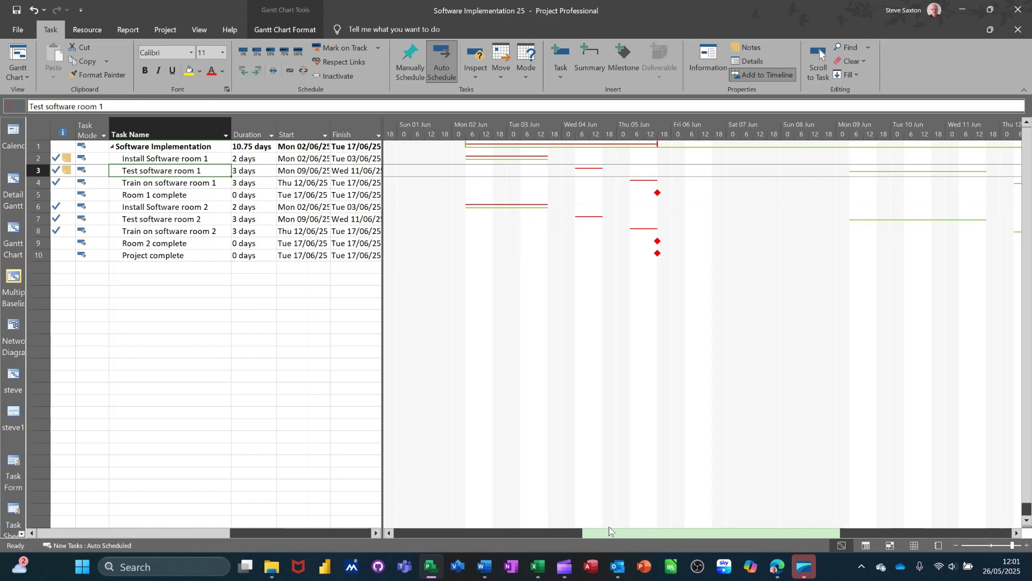
drag(611, 530, 592, 532)
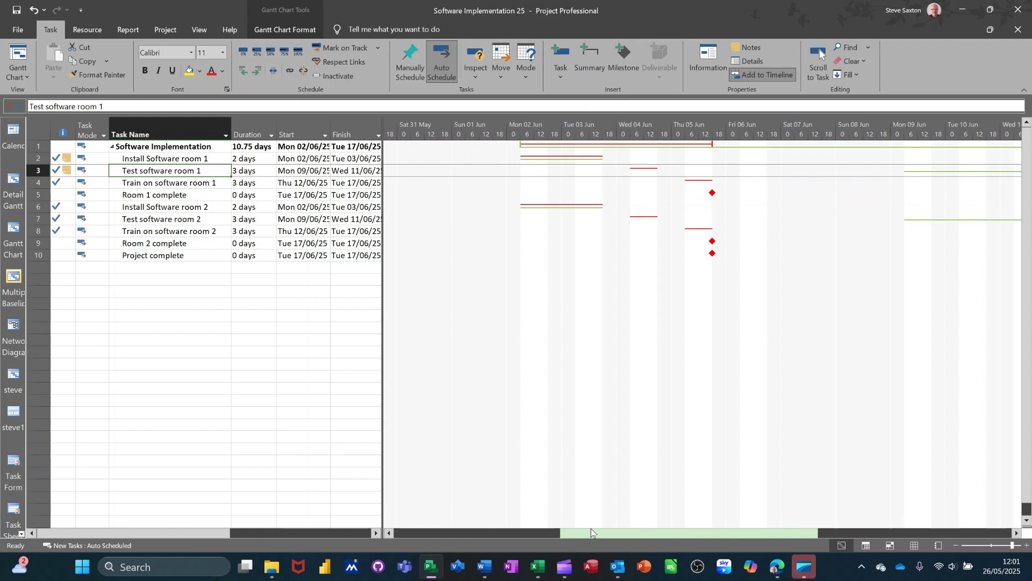
mouse_move(591, 532)
mouse_down()
mouse_move(692, 527)
mouse_move(591, 517)
mouse_up()
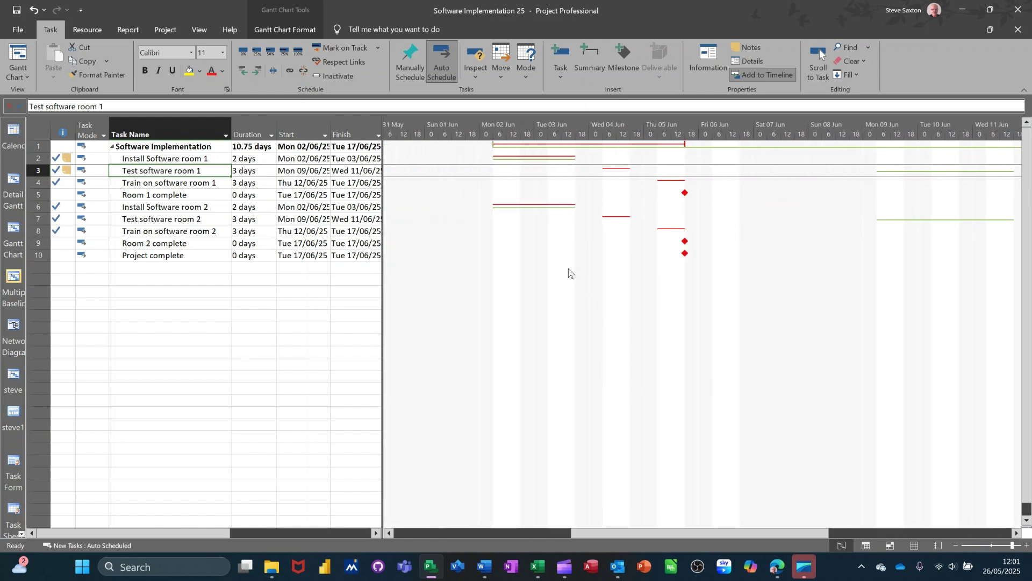
drag(672, 530, 647, 511)
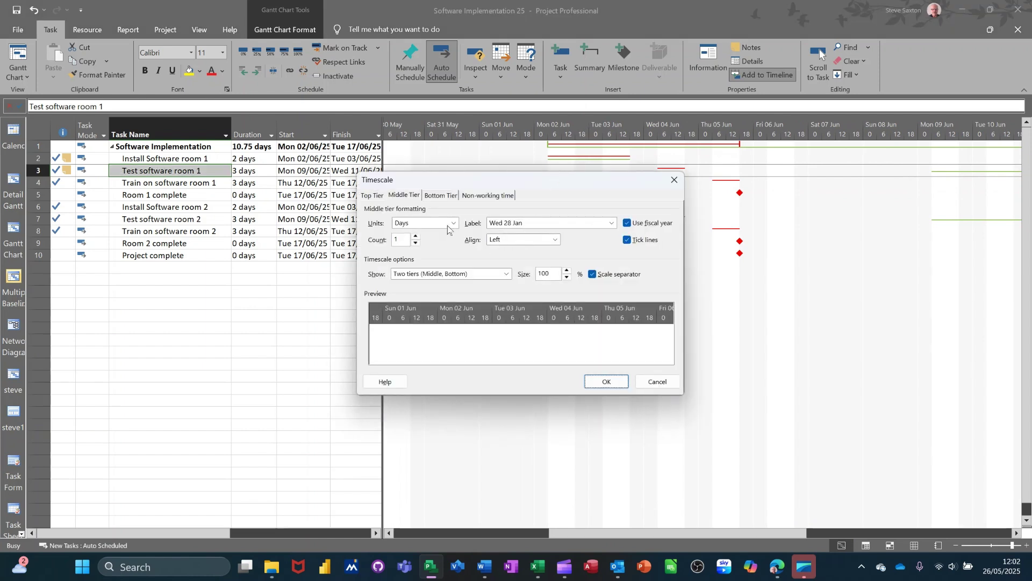
Set the timescale's bottom tier to units of days with a count of 1.
click(435, 196)
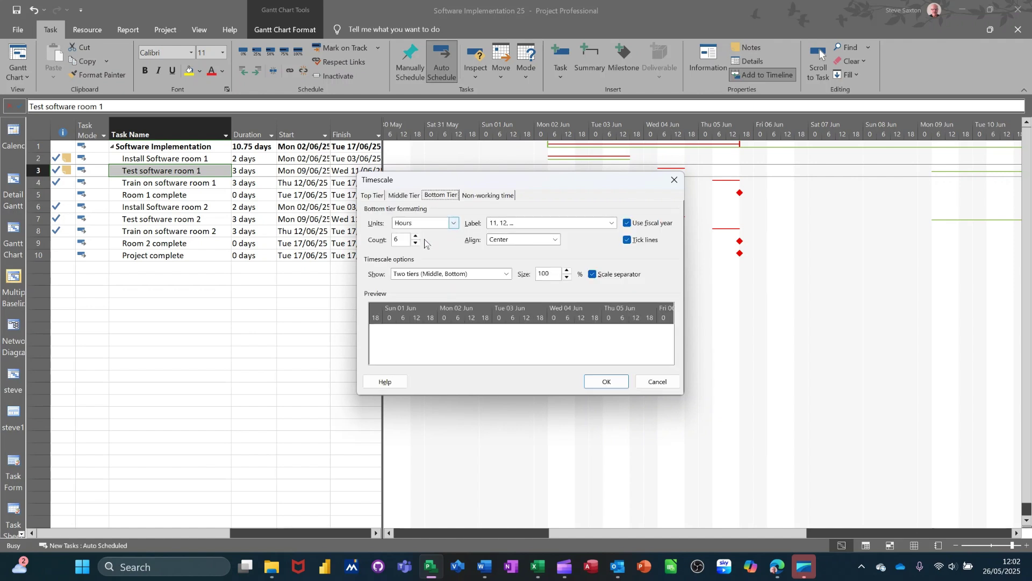
click(452, 224)
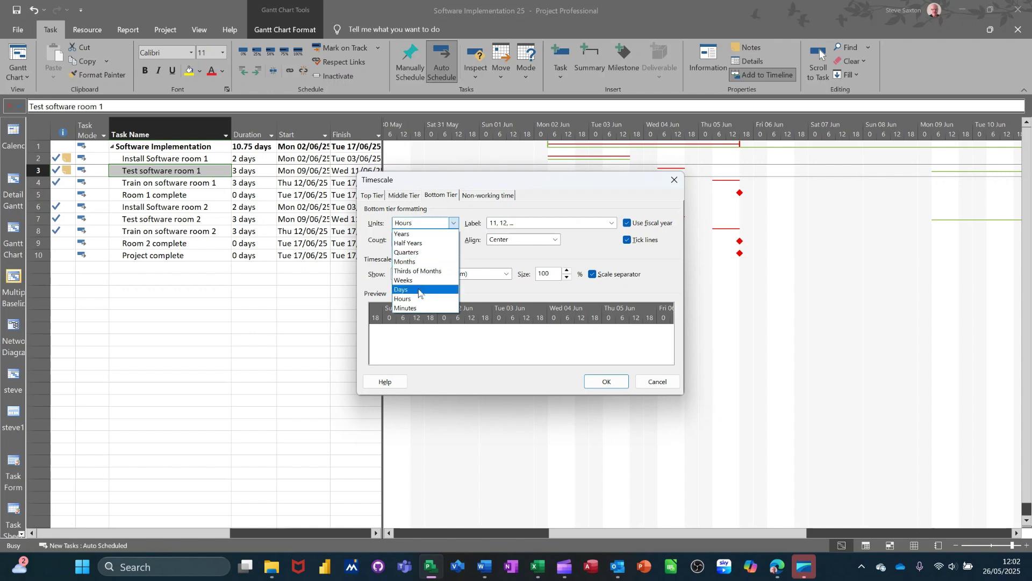
click(420, 290)
click(520, 335)
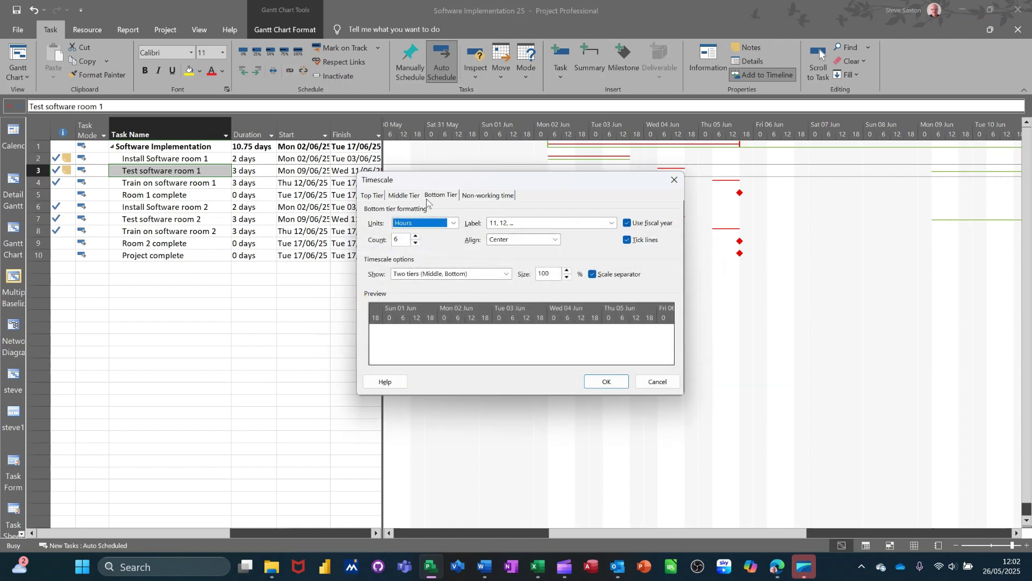
click(416, 243)
click(415, 243)
click(415, 243)
click(415, 243)
click(415, 243)
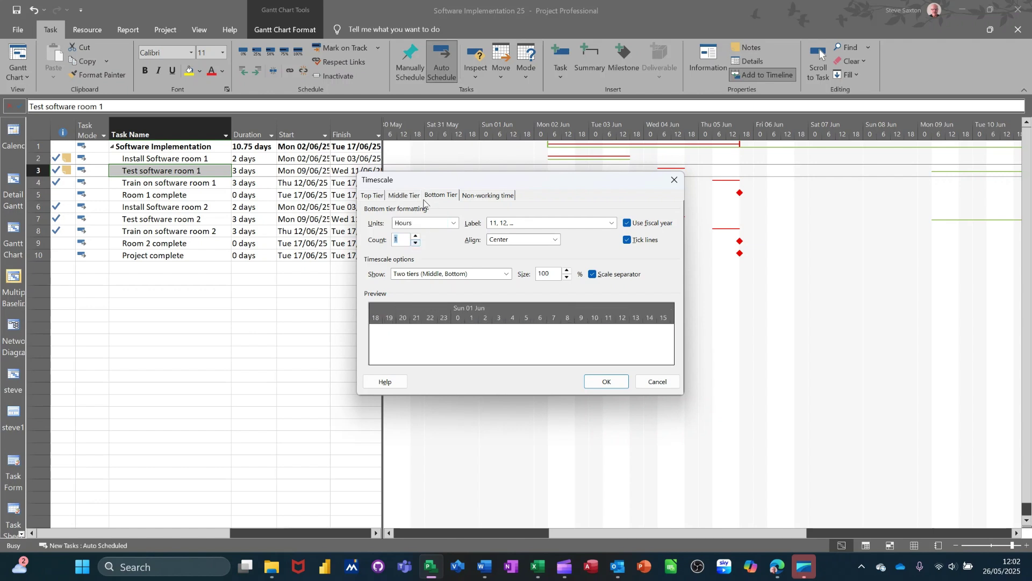
click(443, 224)
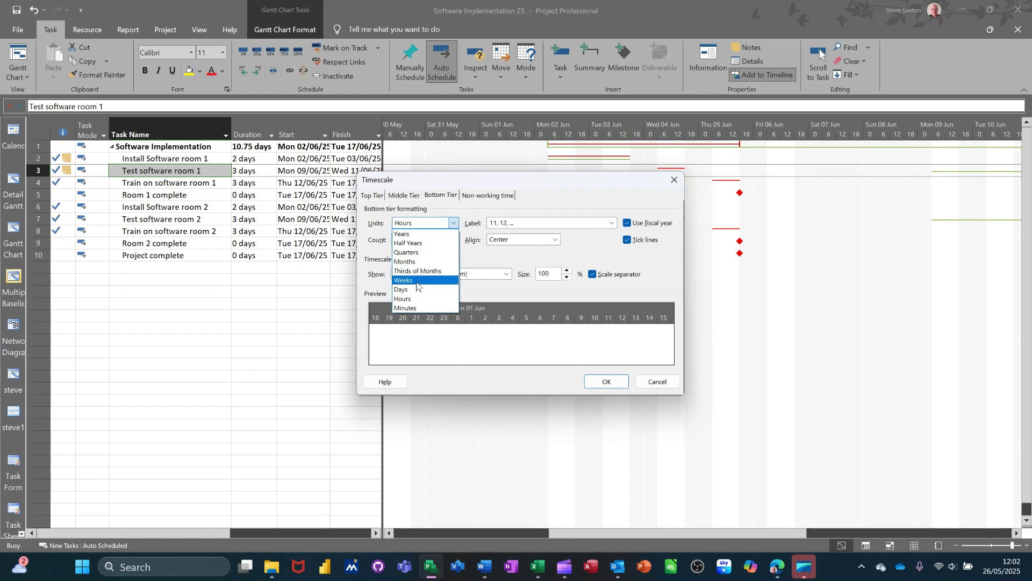
click(411, 290)
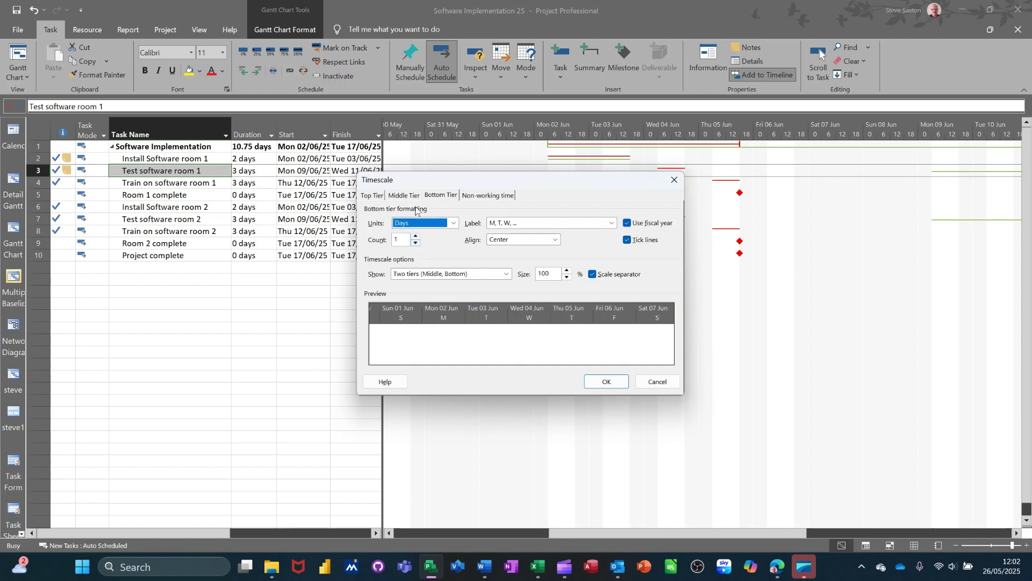
Set the timescale's middle tier units to weeks and apply the new timescale.
click(406, 197)
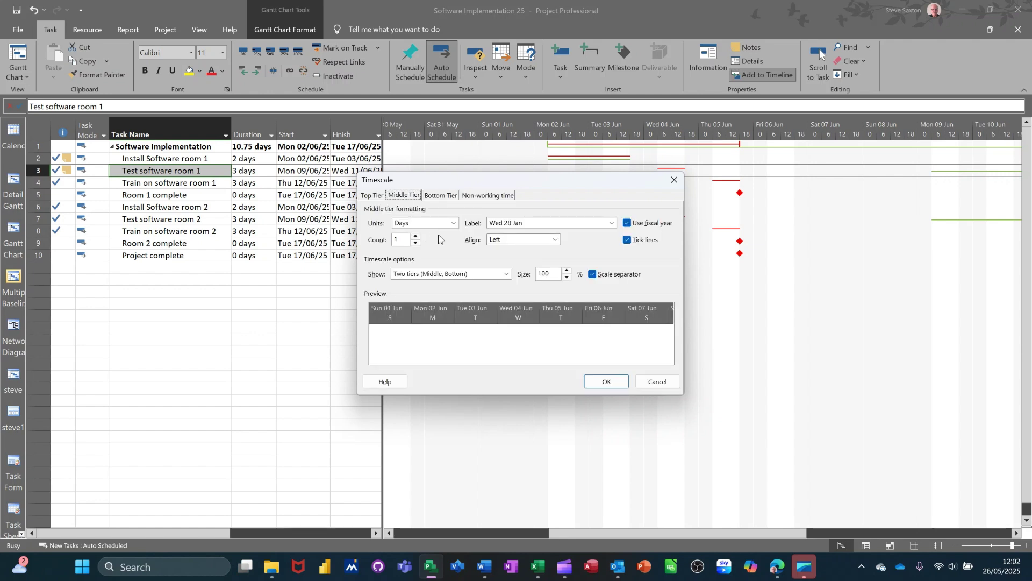
click(453, 224)
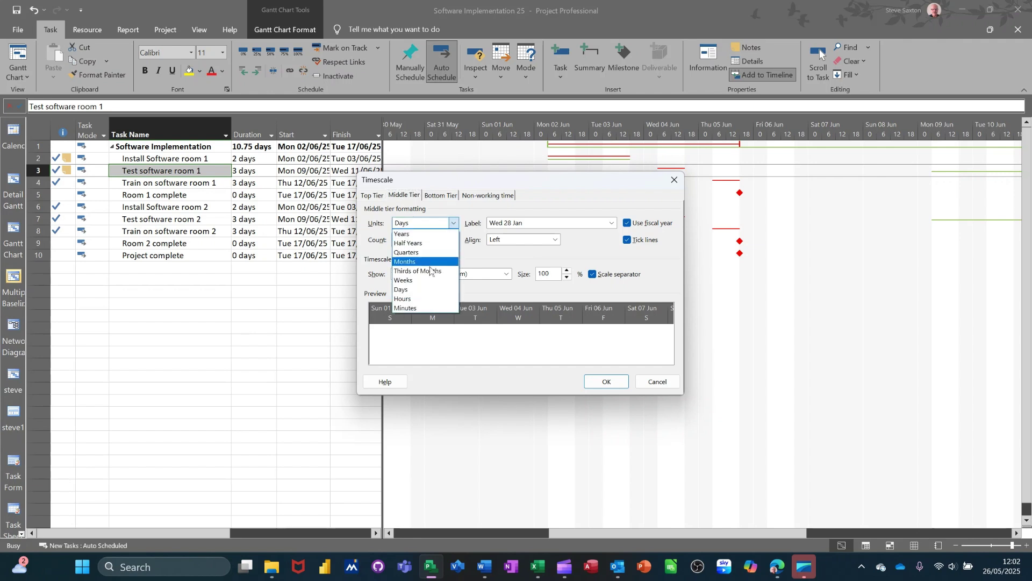
click(428, 280)
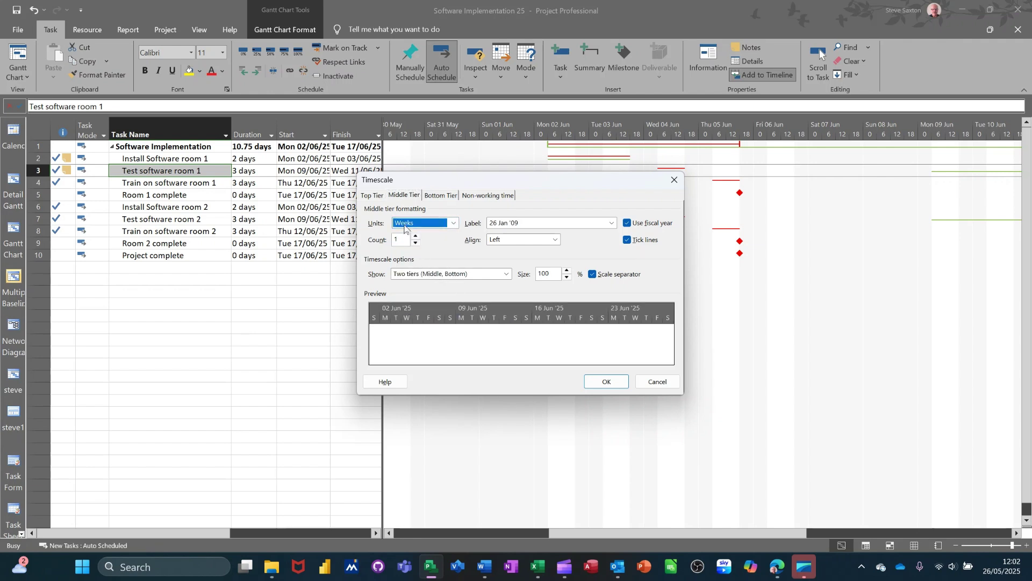
click(606, 382)
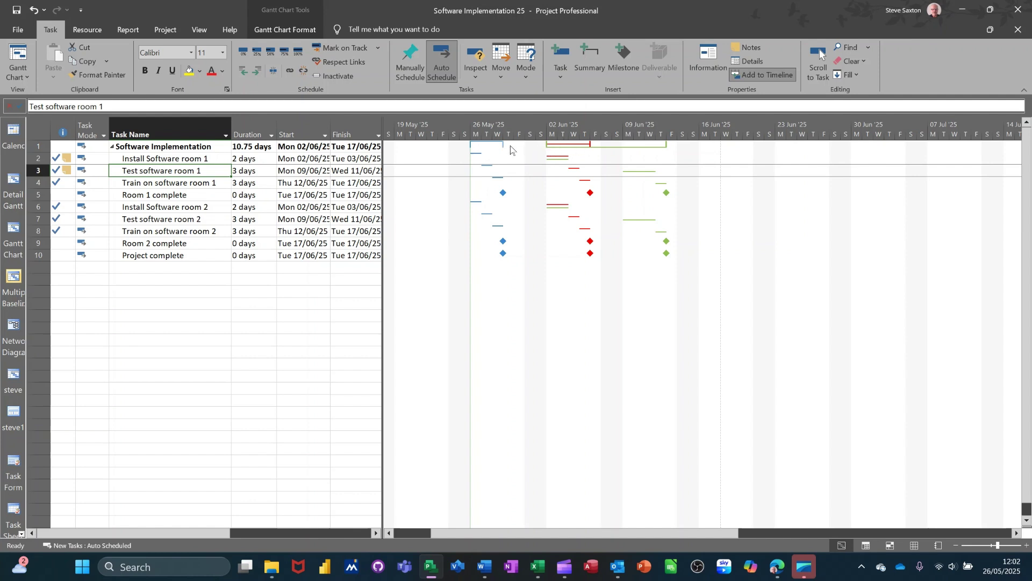
Show the Baseline Cost to the right of the blue baseline summary bar of Software Implementation.
mouse_move(502, 148)
double_click(502, 145)
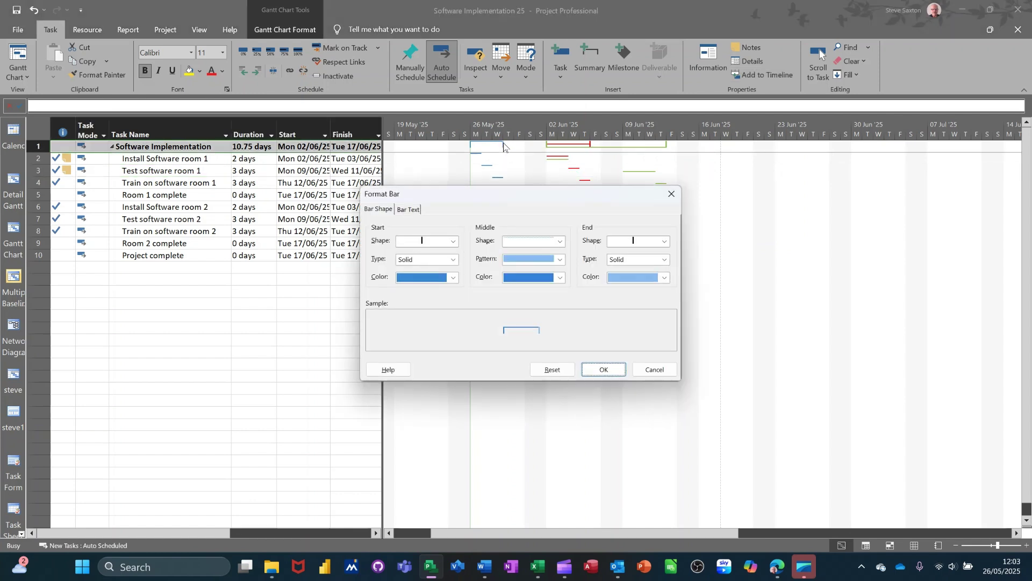
click(409, 210)
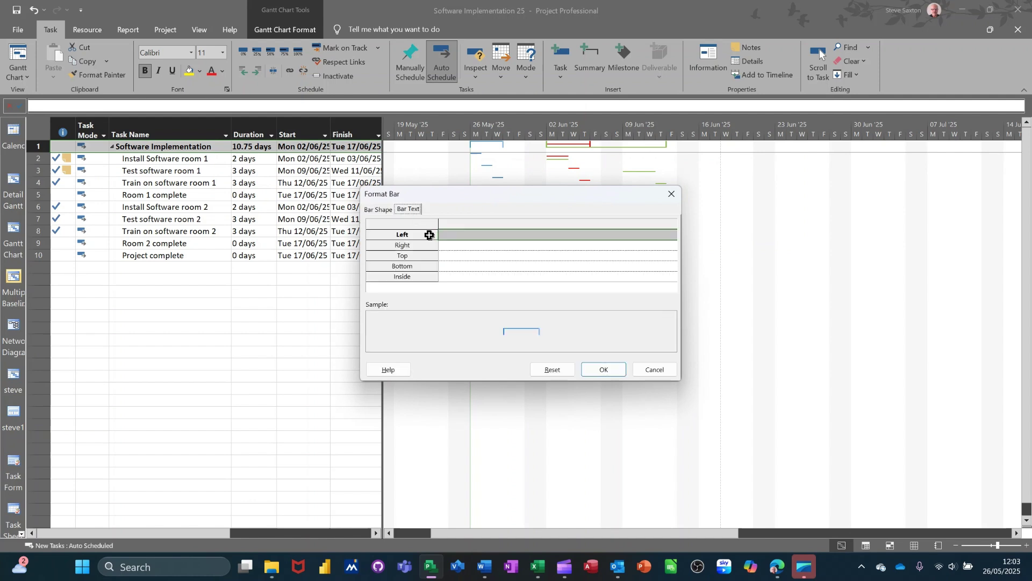
click(456, 246)
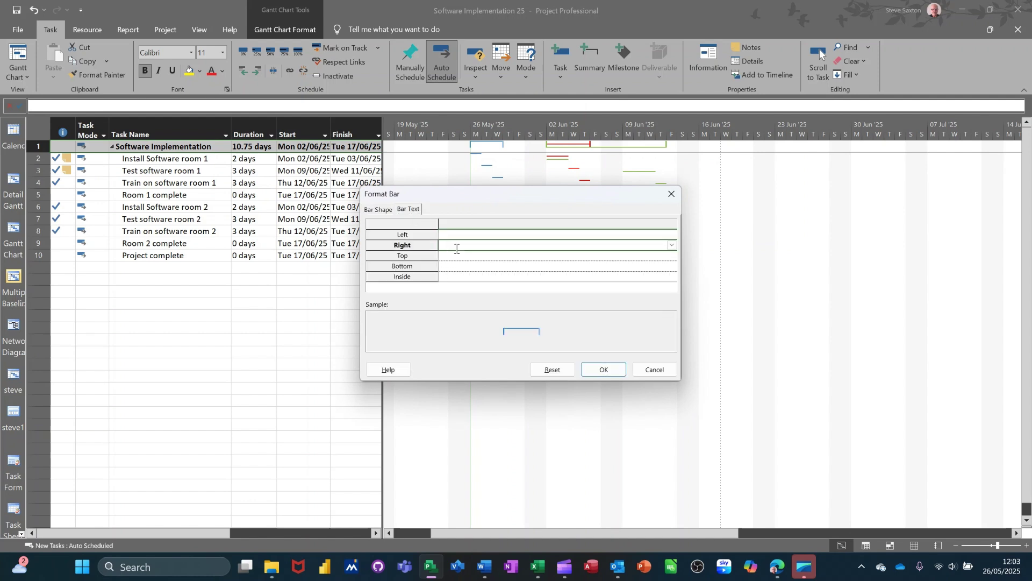
text(B)
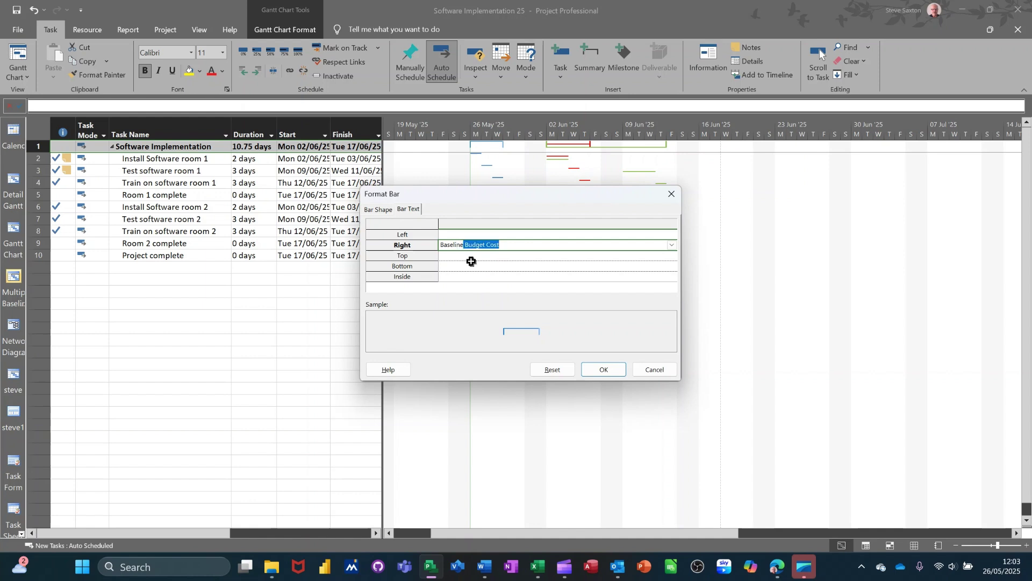
text(aseline C)
click(603, 369)
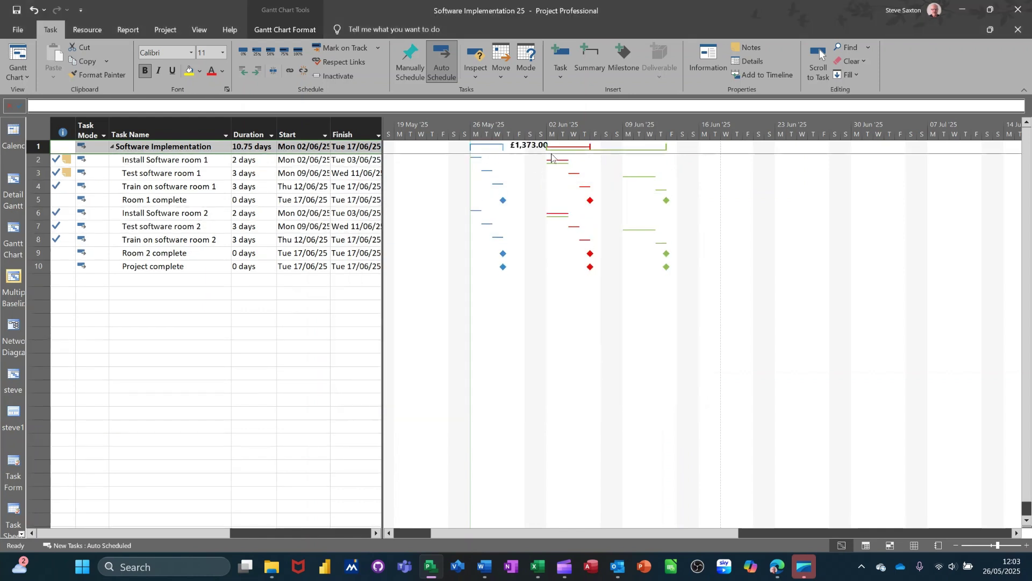
Show the Baseline1 Cost to the right of the red Baseline 1 summary bar of Software Implementation.
double_click(592, 149)
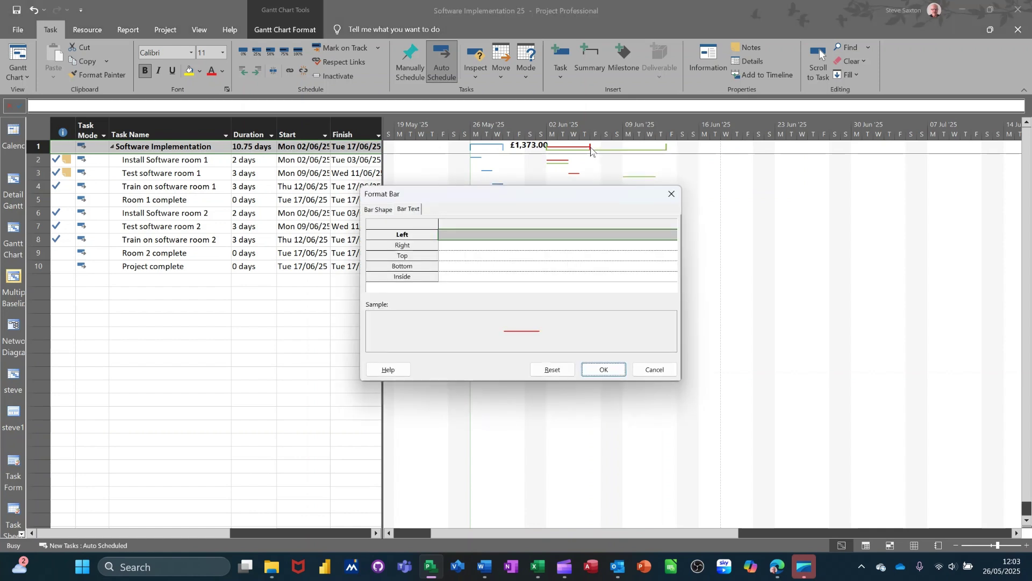
click(416, 210)
click(459, 245)
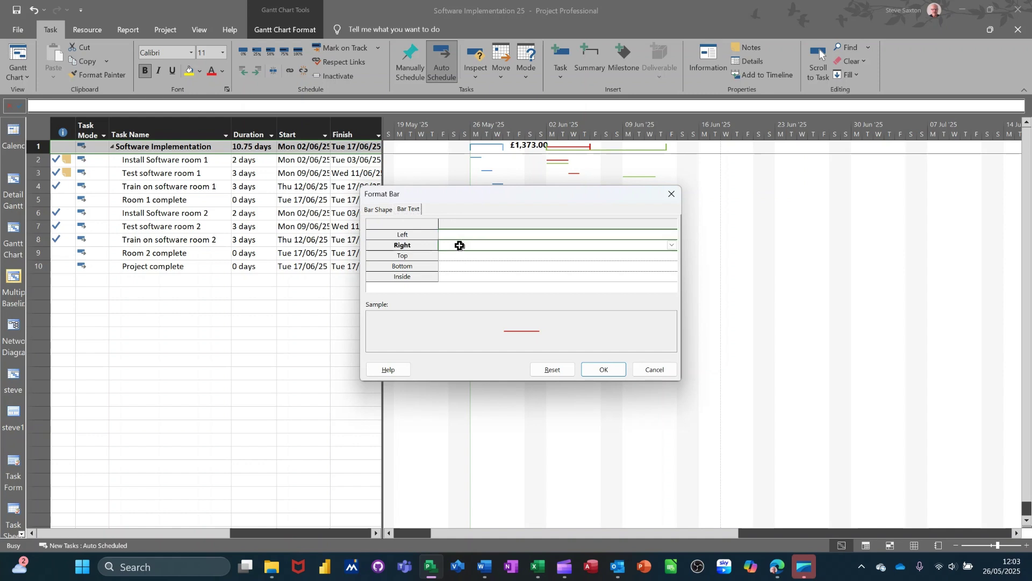
text(Baseline1 Cost)
click(596, 370)
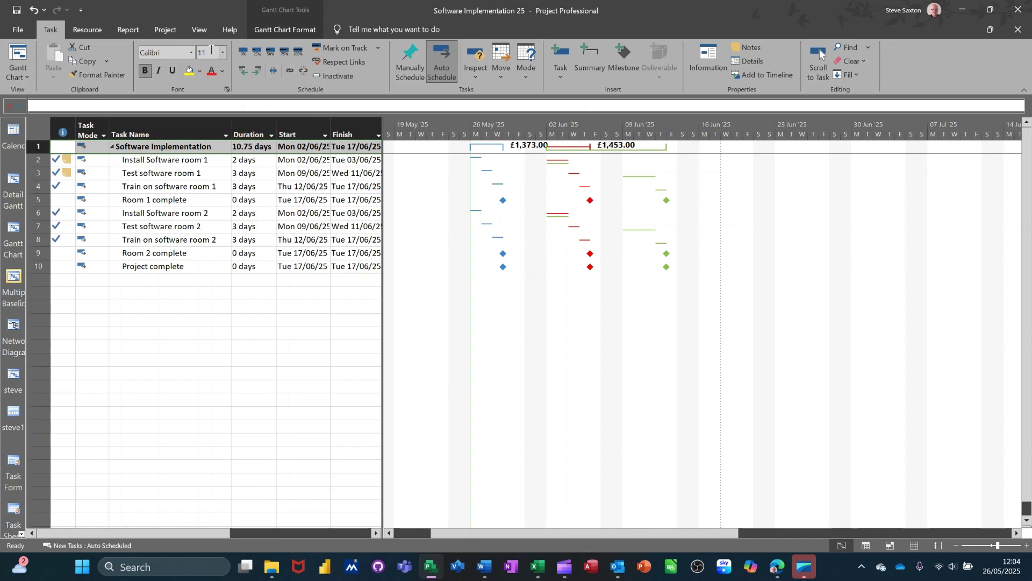
Switch from the Multiple Baselines Gantt to another view.
click(199, 30)
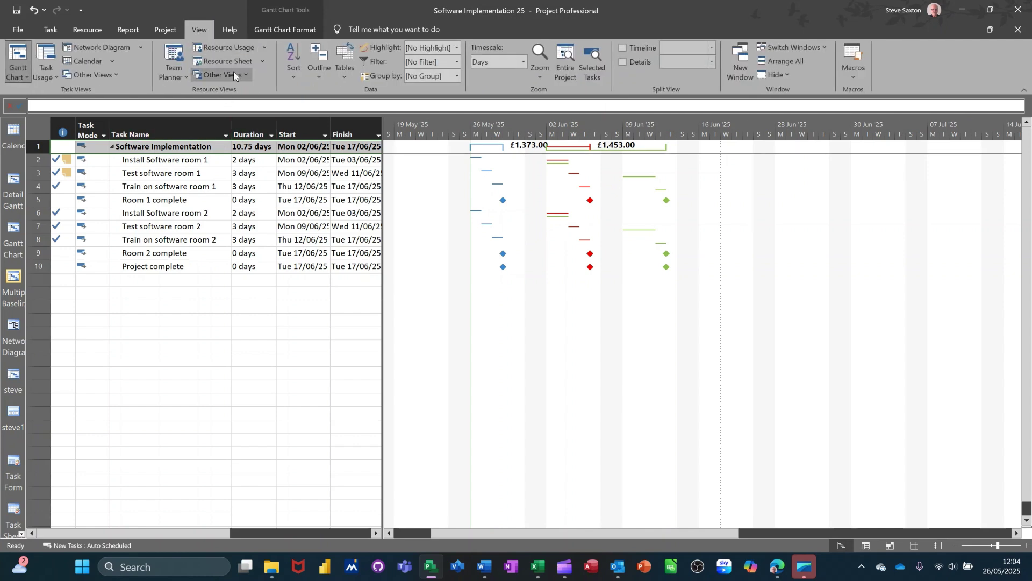